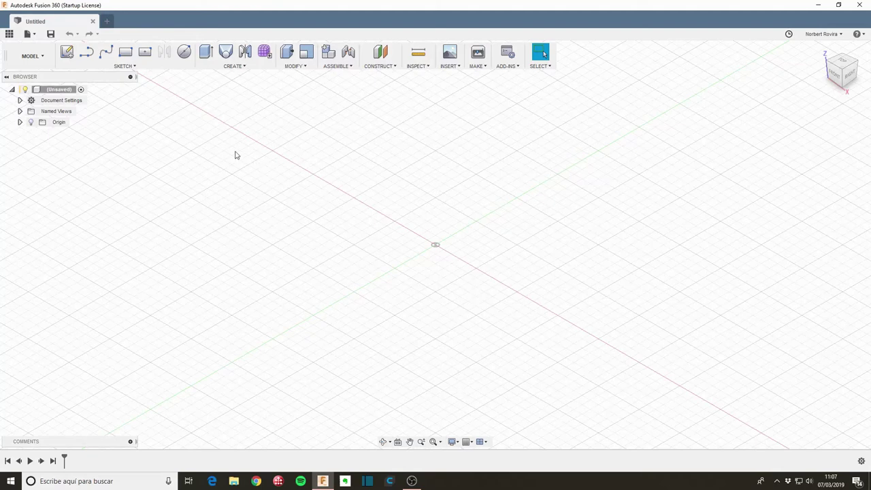
Place Gummy bear.png as an attached canvas on the XZ plane.
click(66, 53)
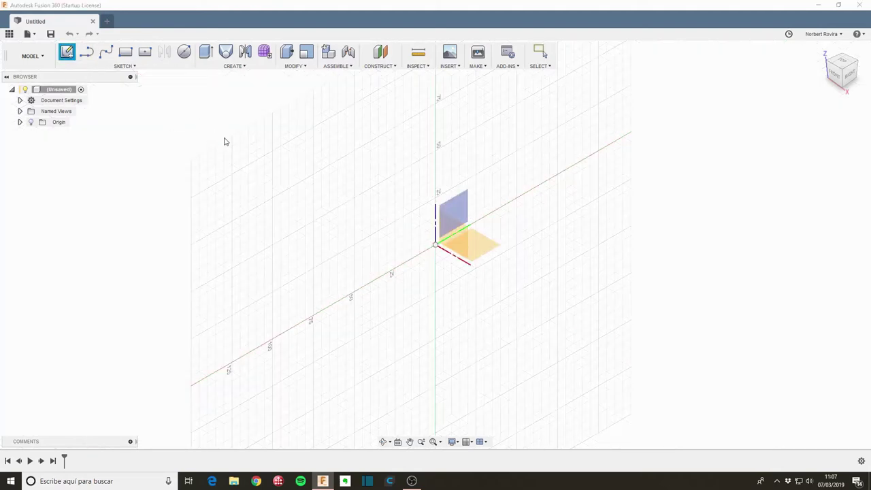
key(Escape)
click(448, 65)
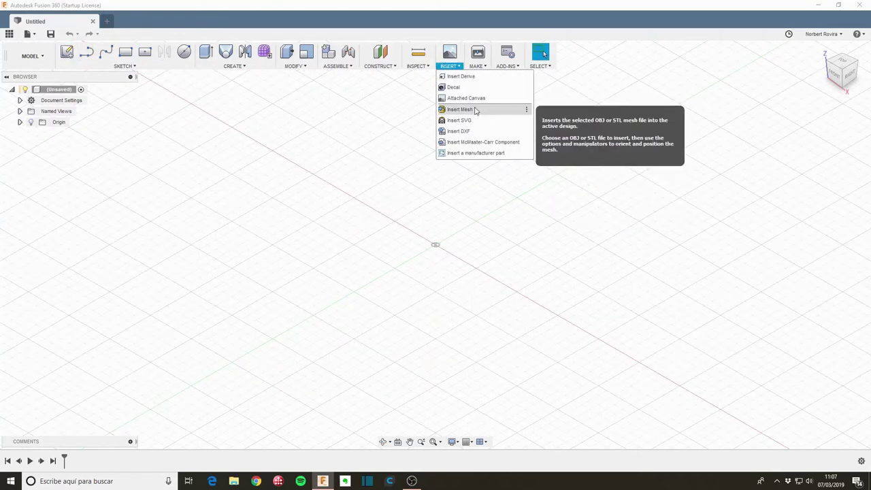
click(466, 98)
click(467, 242)
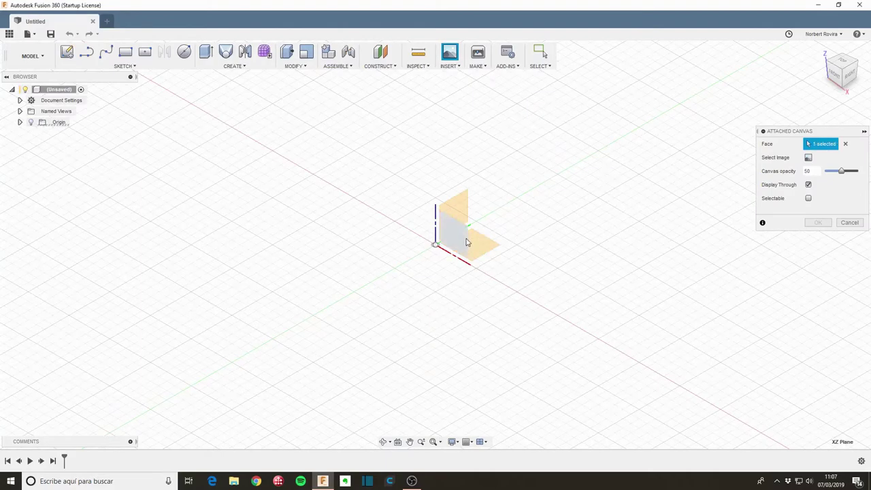
click(808, 157)
click(406, 87)
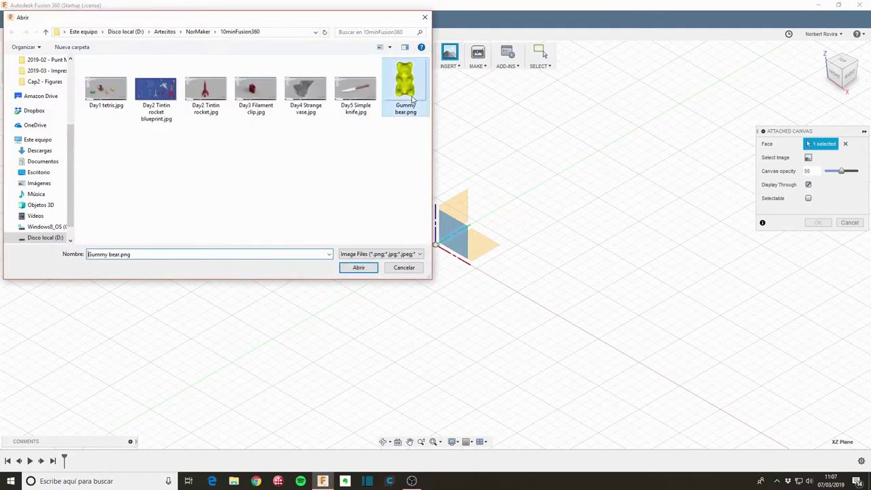
click(359, 268)
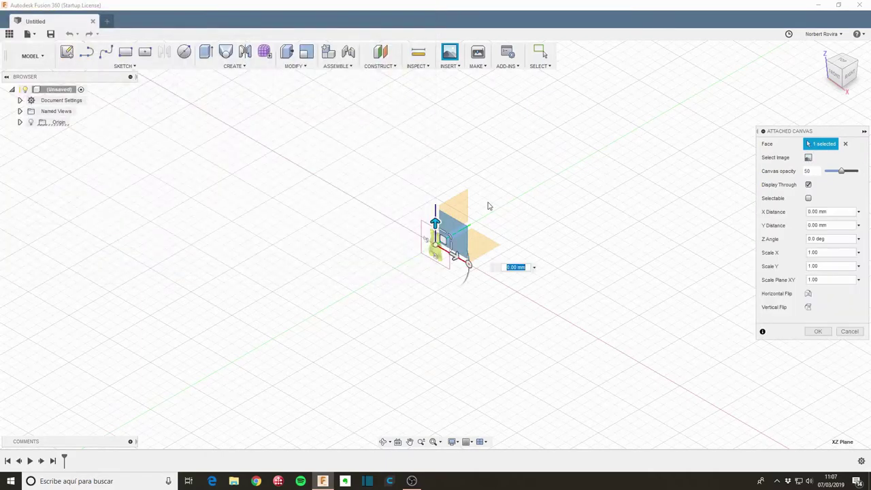
click(817, 332)
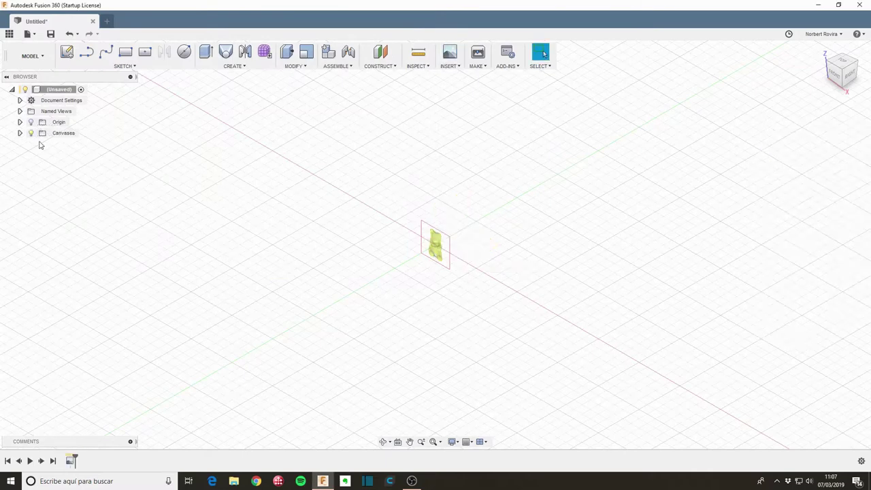
Begin calibrating the Gummy bear canvas, viewed from the front.
click(20, 132)
click(73, 145)
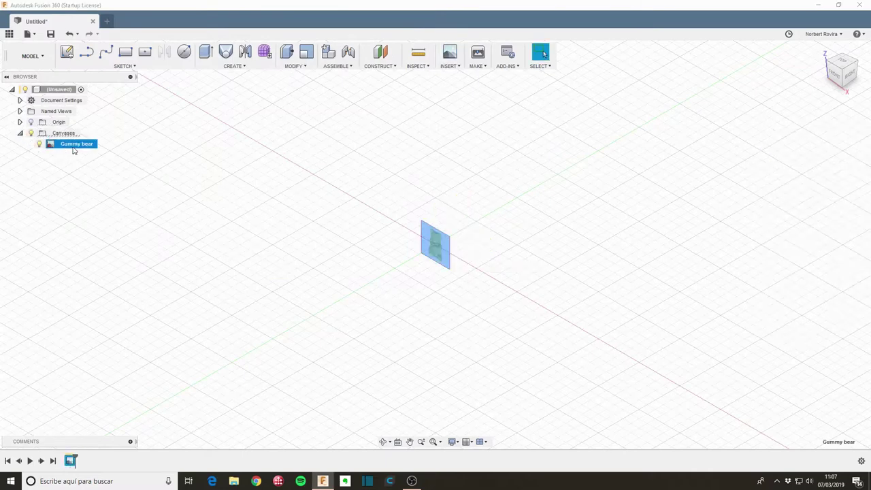
right_click(74, 145)
click(118, 175)
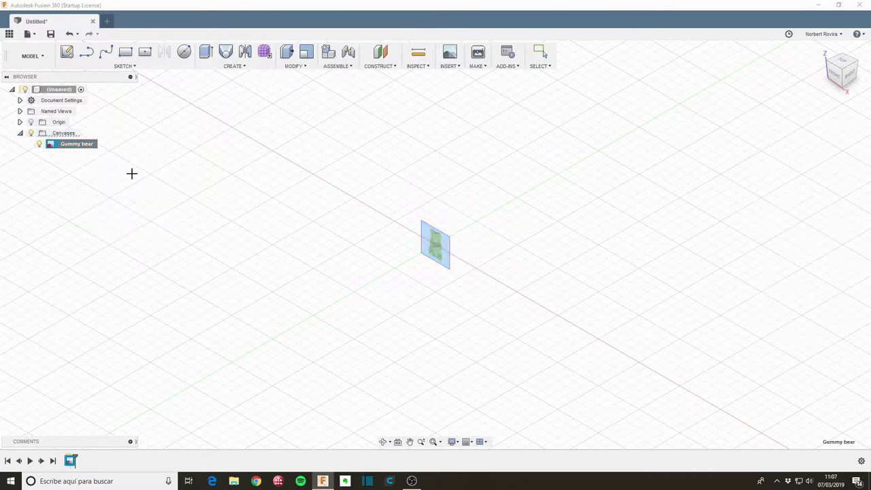
click(836, 76)
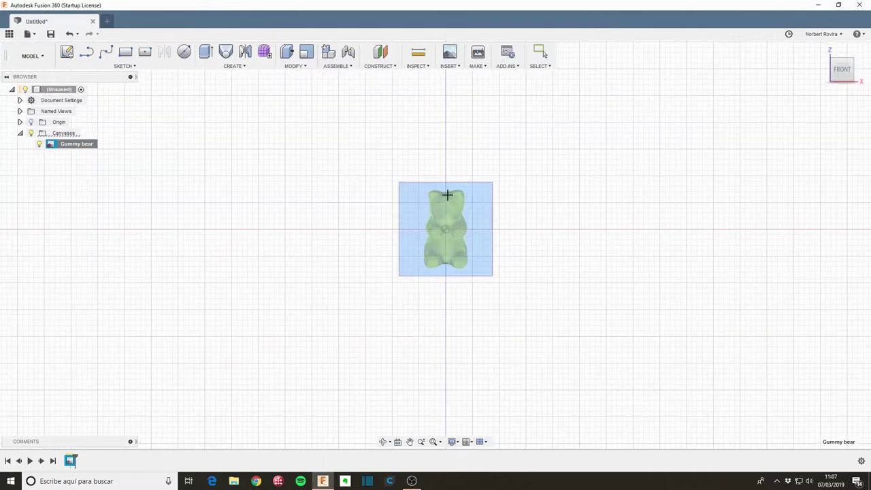
scroll(447, 192, up, 3)
Calibrate the head-to-feet distance to 20 mm and enter the Create Form sculpt environment.
click(445, 186)
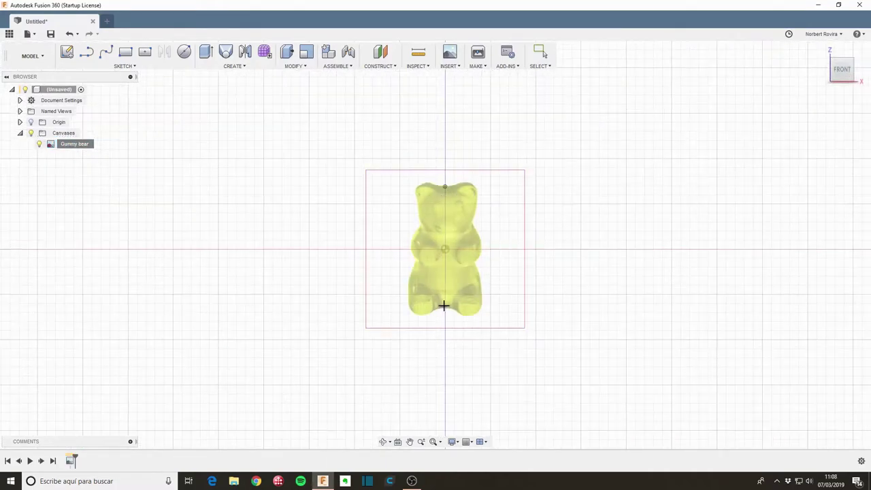
click(445, 308)
text(20)
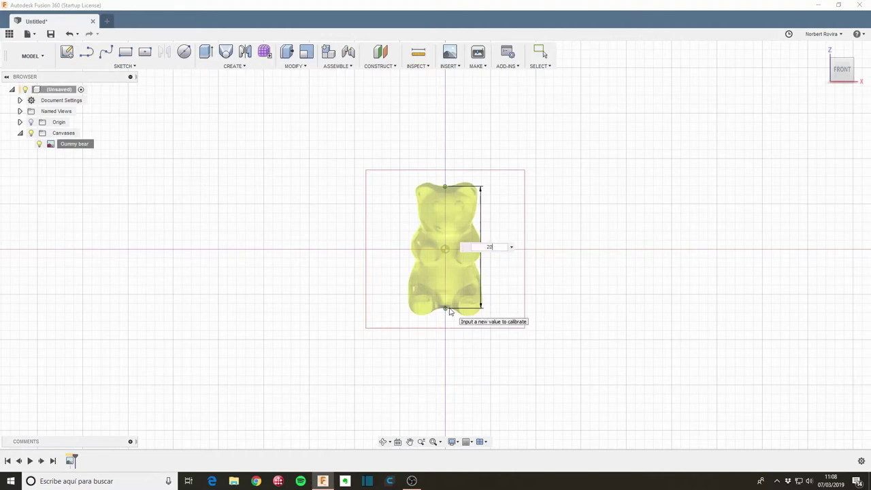
key(Return)
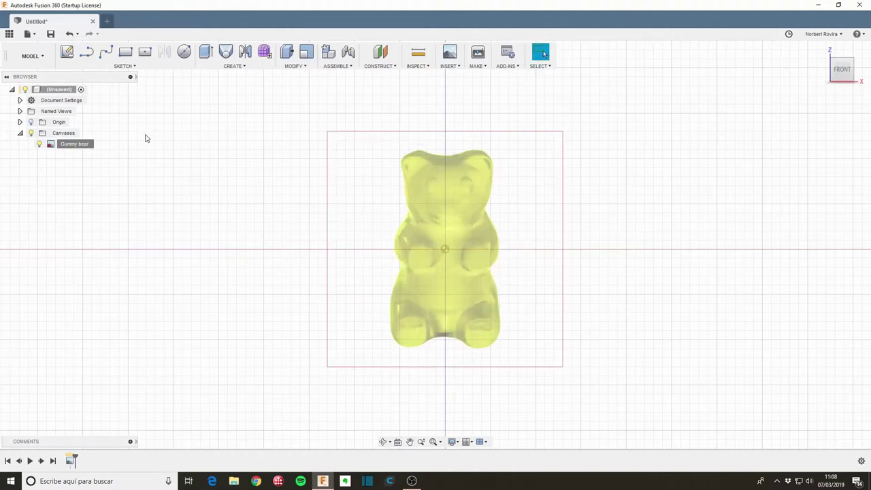
scroll(150, 160, down, 3)
click(265, 52)
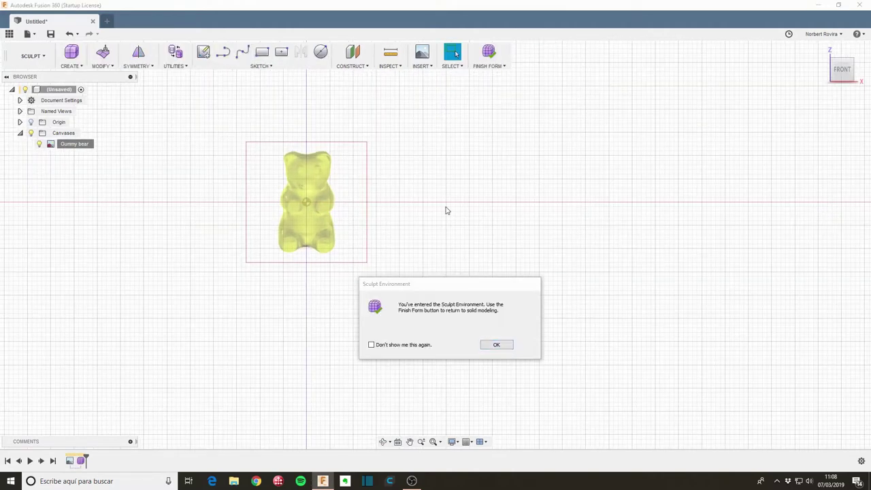
Dismiss the Sculpt notice, draw a trial box from the bear's head to its feet, and cancel it.
click(489, 347)
scroll(298, 213, up, 2)
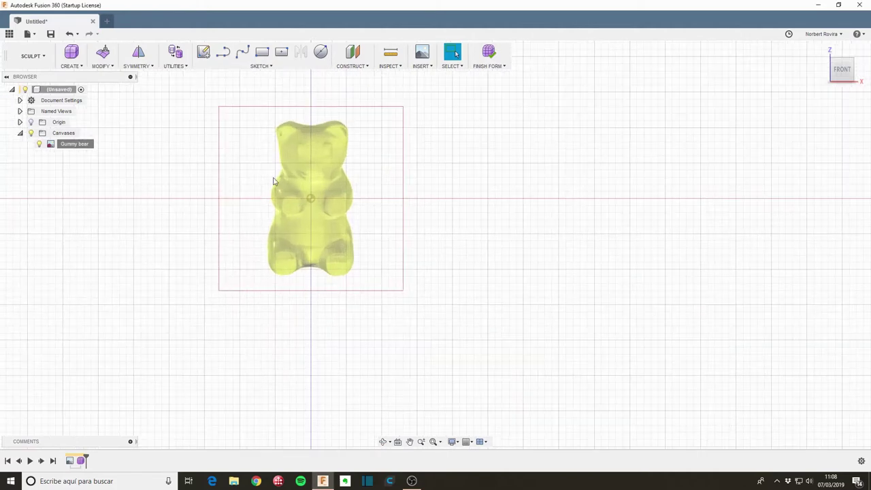
click(71, 52)
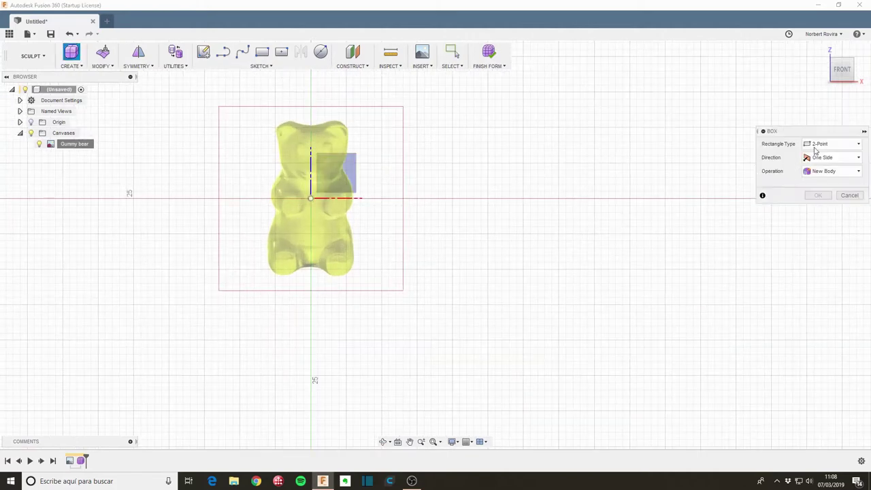
click(303, 147)
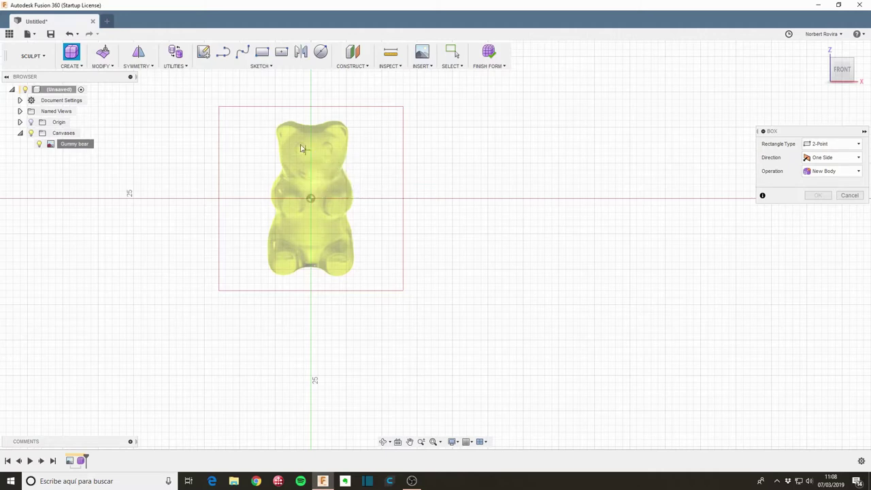
click(261, 121)
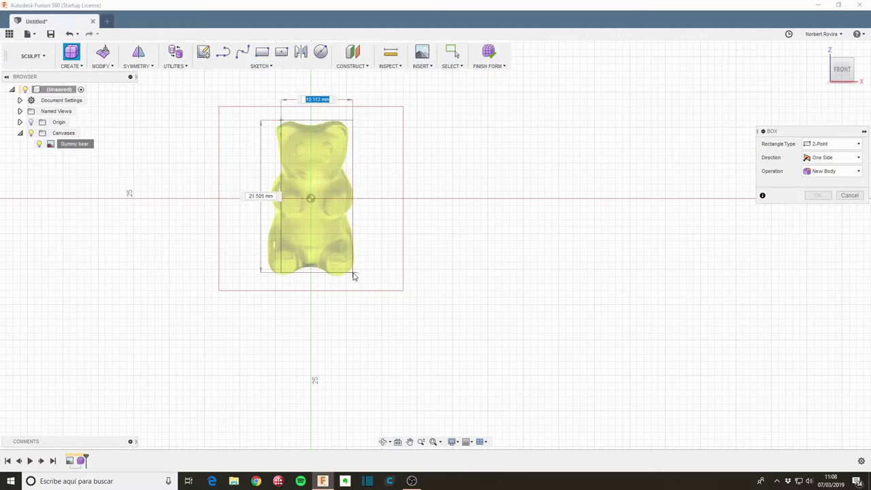
click(353, 277)
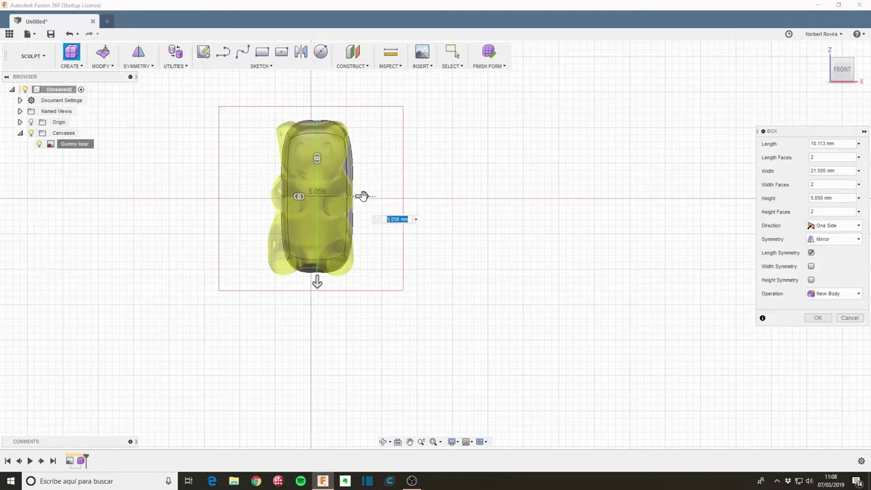
drag(361, 196, 363, 196)
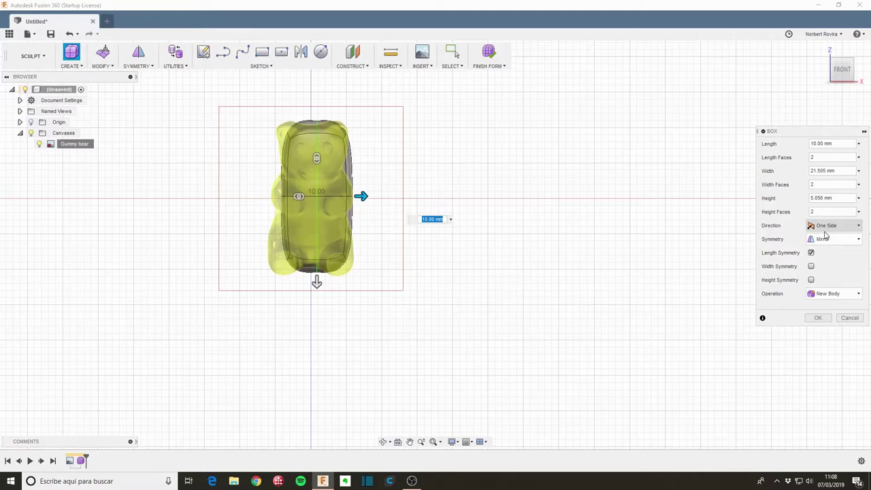
click(317, 157)
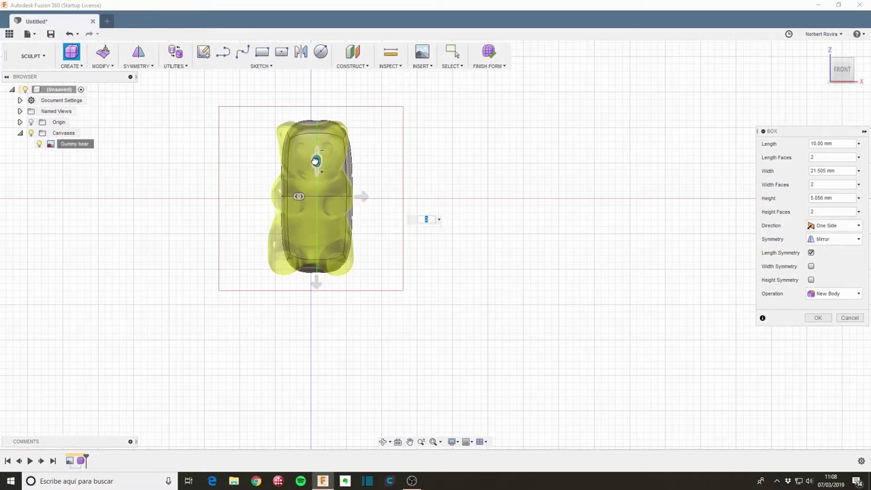
click(849, 318)
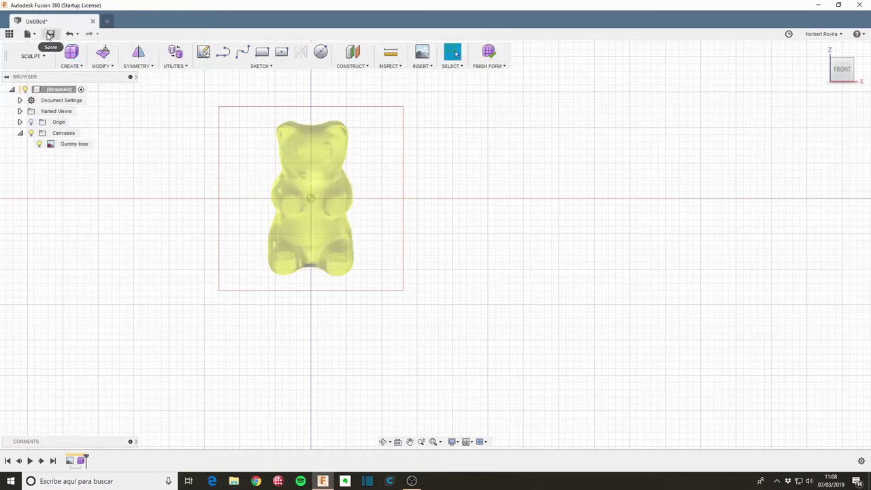
Draw a center-rectangle box from the origin to the bear's top-left corner.
click(72, 54)
click(832, 143)
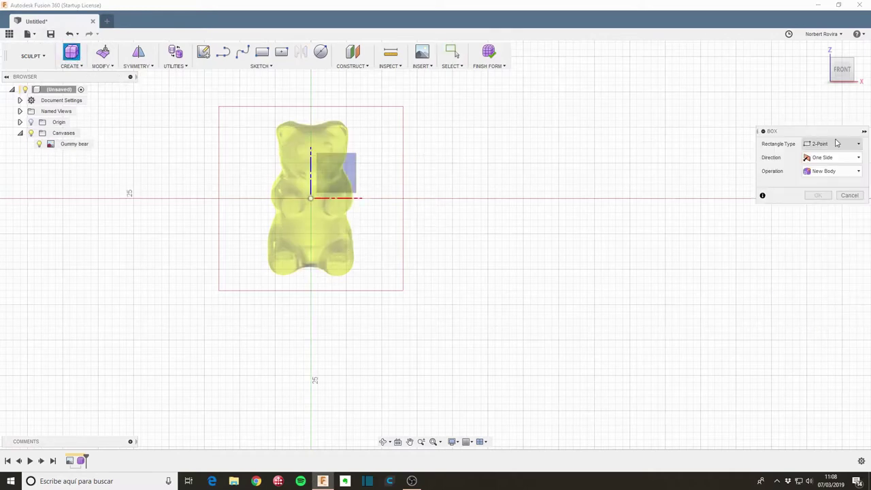
click(822, 157)
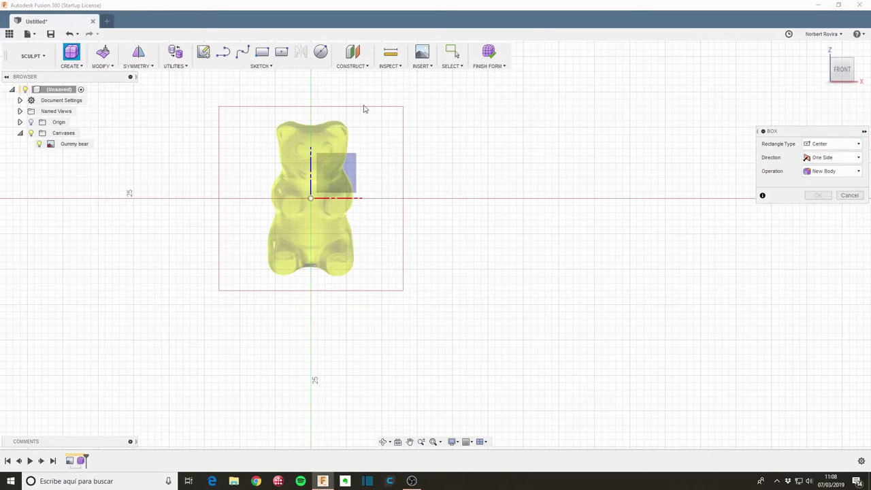
click(311, 199)
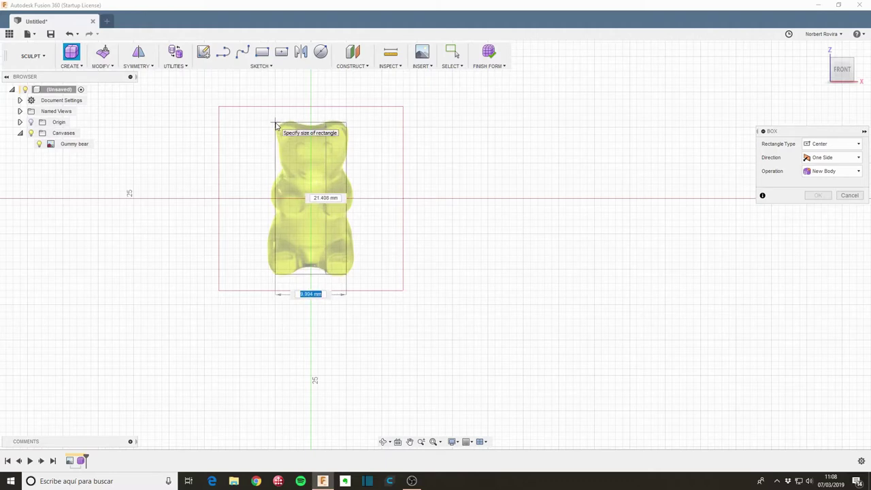
click(276, 126)
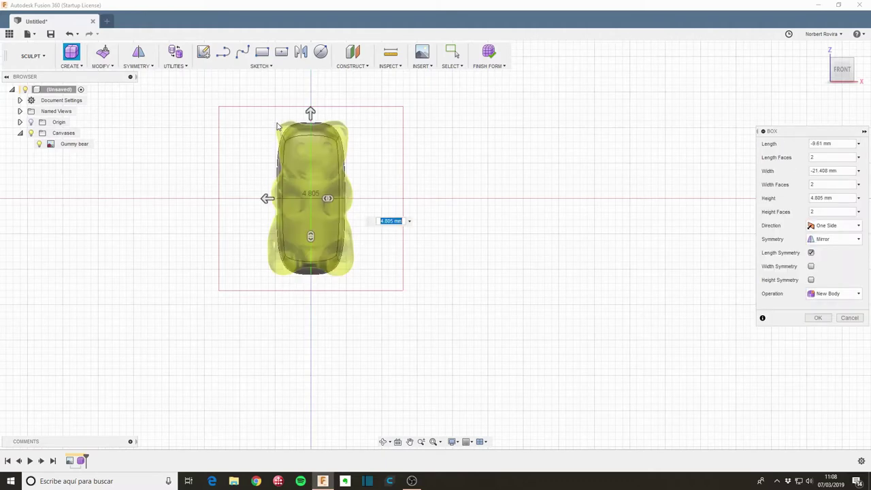
Enter 5 faces along the length and 3 faces along the width.
key(Tab)
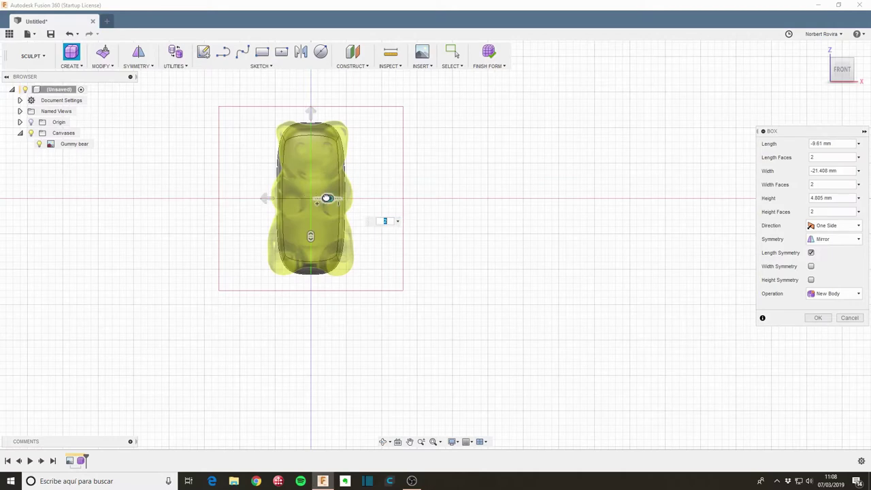
text(4)
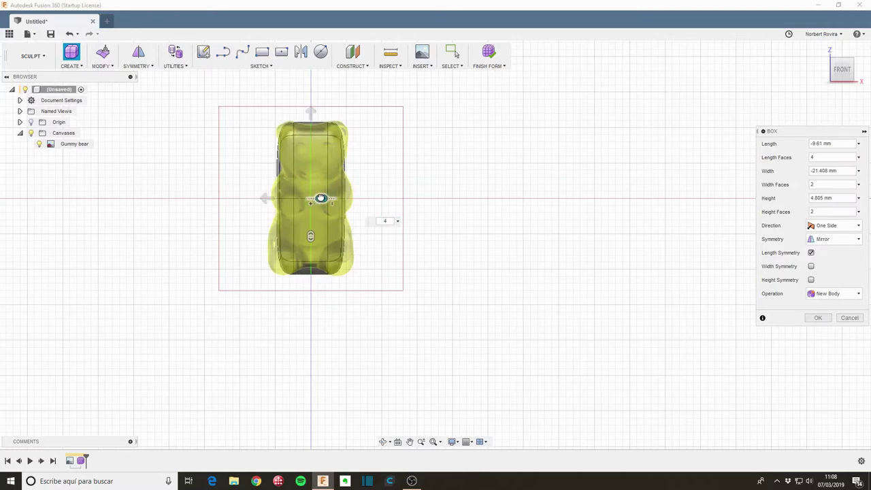
key(BackSpace)
text(5)
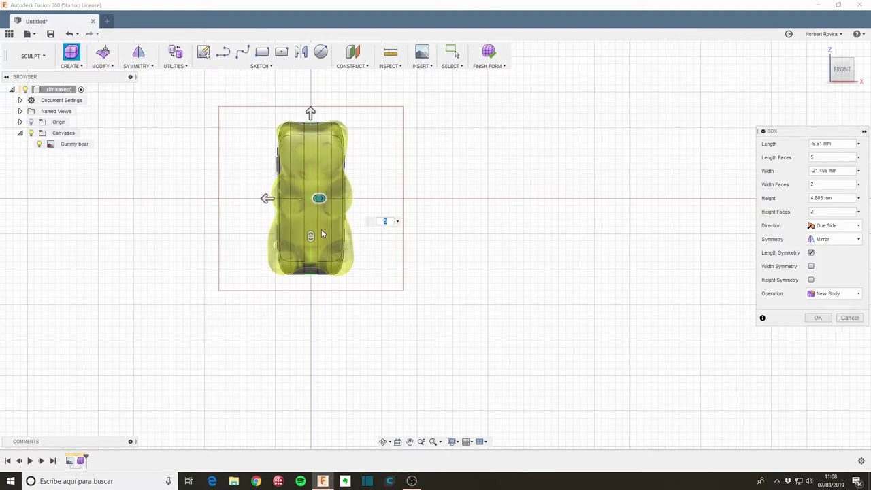
key(Tab)
text(3)
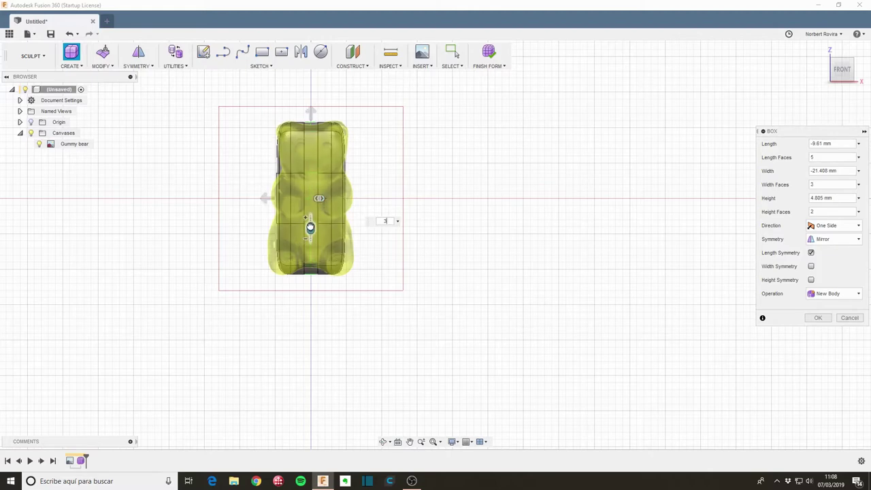
text(4)
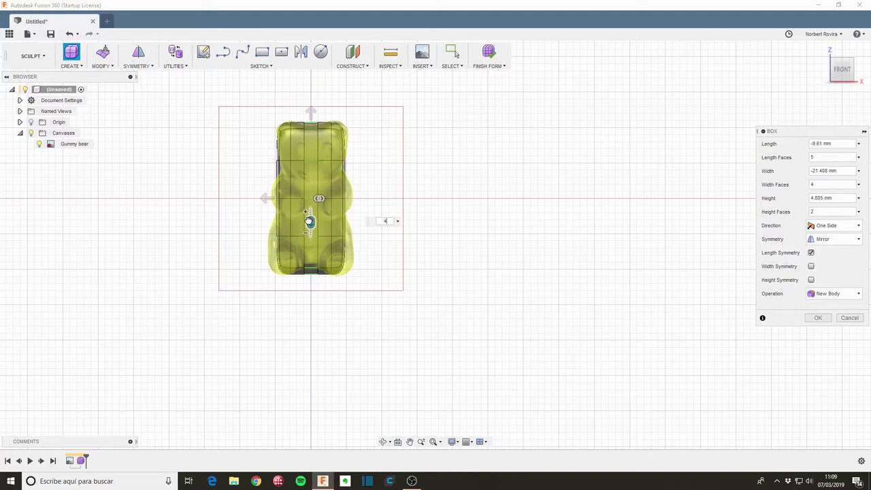
text(5)
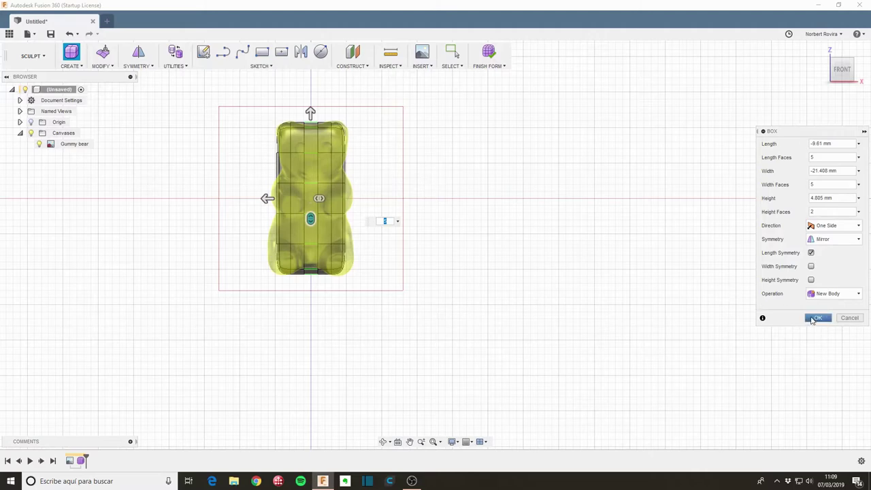
Keep only length symmetry on, raise length faces to 6, and create the box body.
click(812, 254)
click(811, 267)
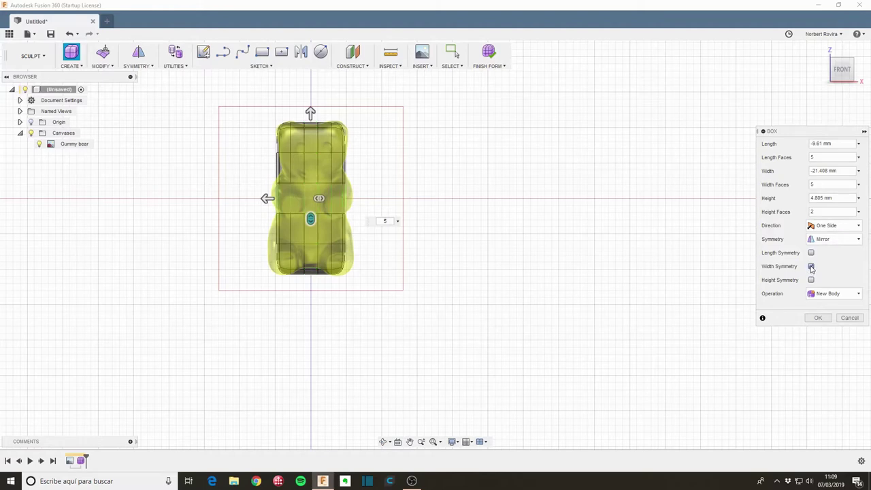
click(811, 267)
click(811, 280)
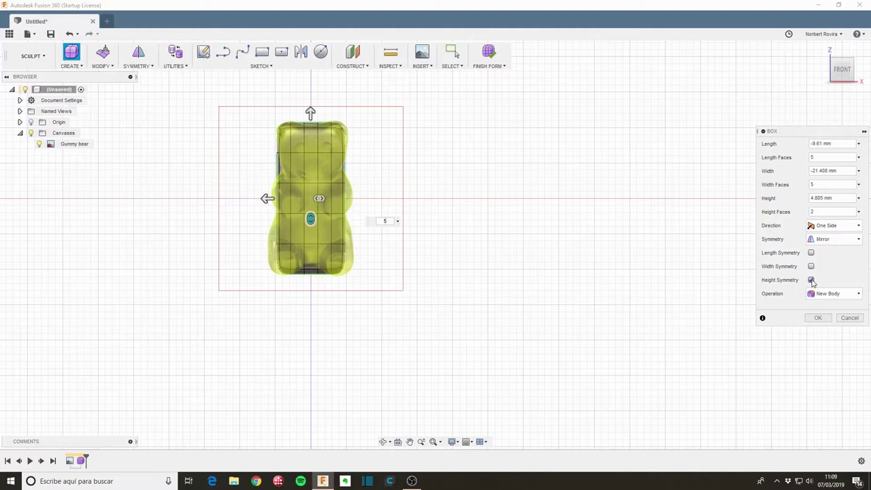
click(811, 281)
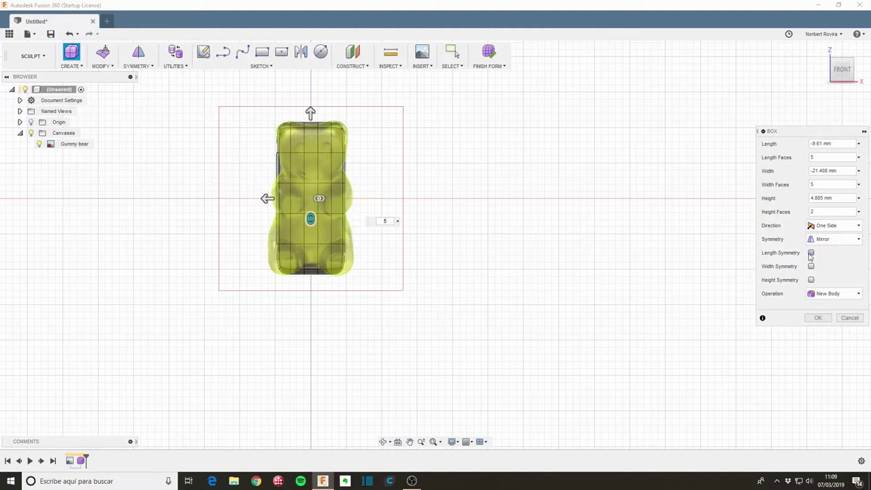
click(811, 254)
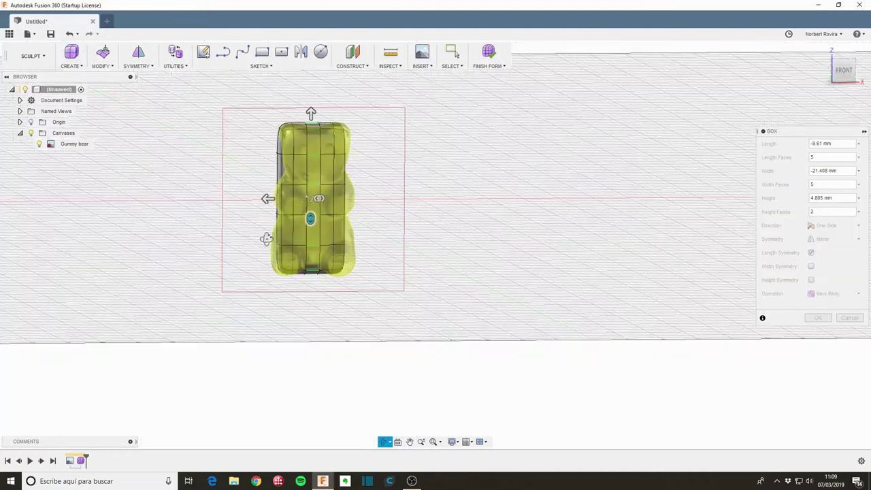
mouse_move(248, 237)
shift+middle_down()
mouse_move(297, 187)
mouse_move(318, 197)
shift+middle_up()
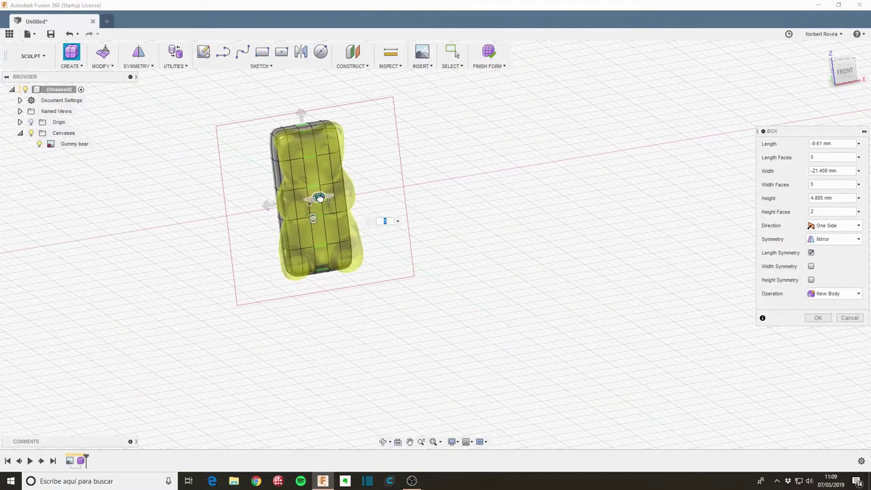
drag(319, 198, 389, 220)
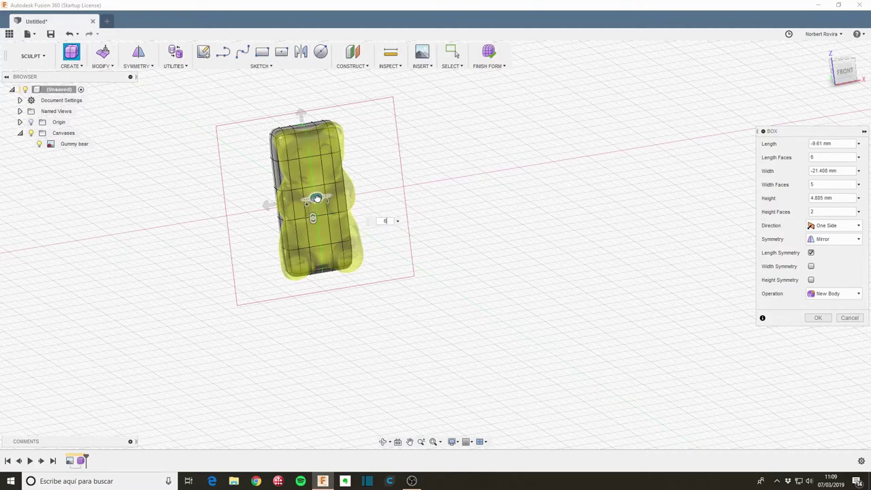
click(820, 318)
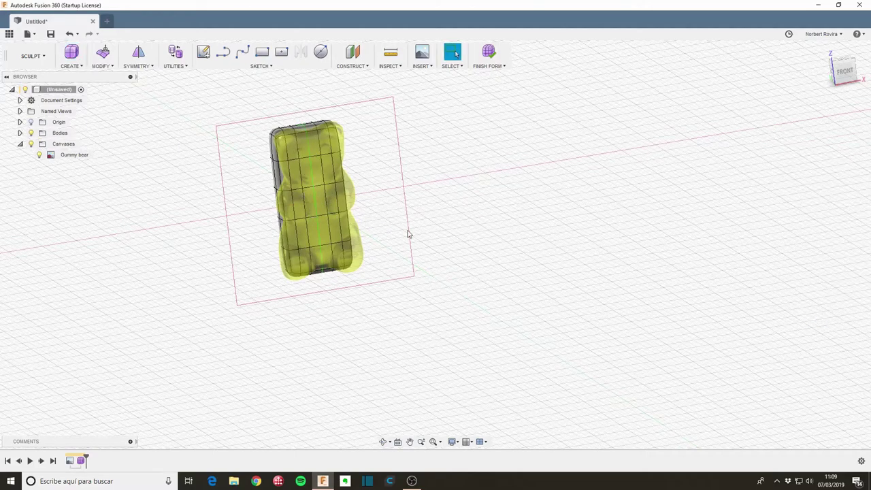
Select the bear's lower-left face and start Edit Form on it.
mouse_move(409, 235)
shift+middle_down()
mouse_move(389, 260)
mouse_move(349, 229)
shift+middle_up()
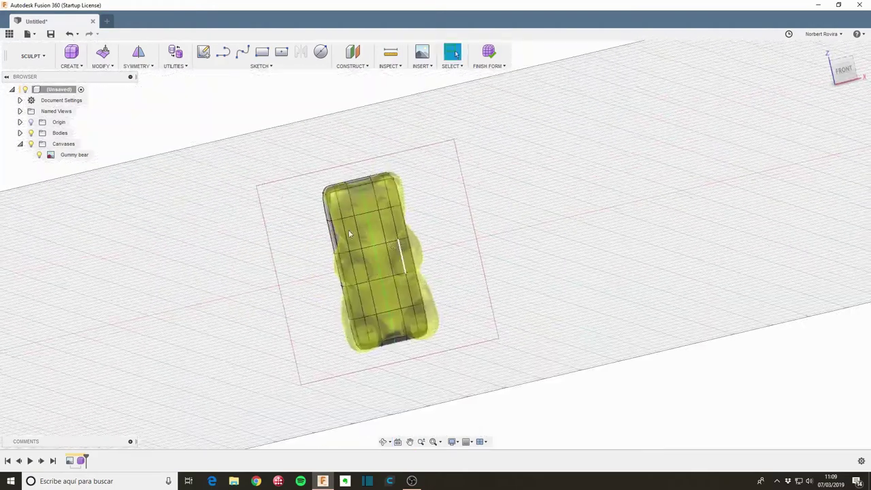
scroll(348, 234, up, 2)
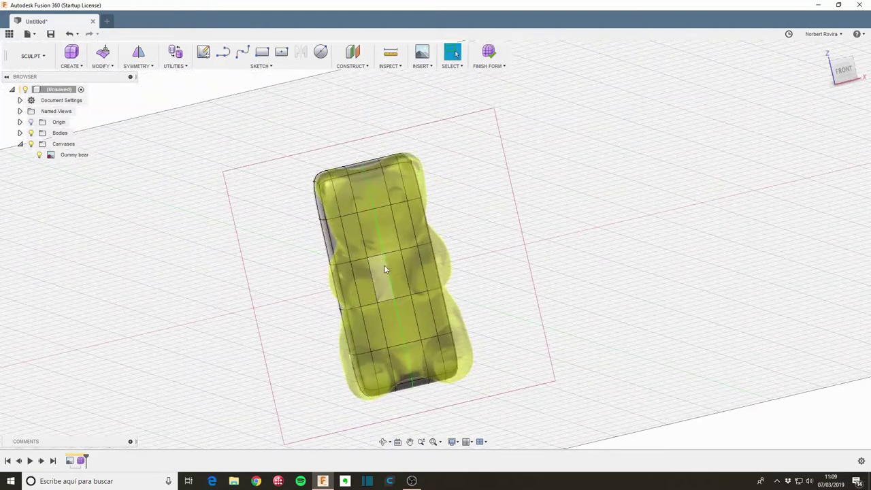
click(372, 378)
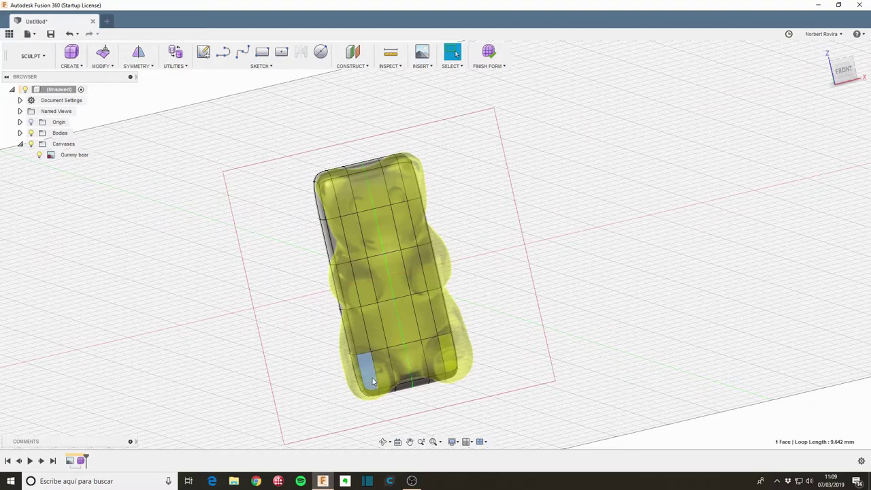
right_click(373, 378)
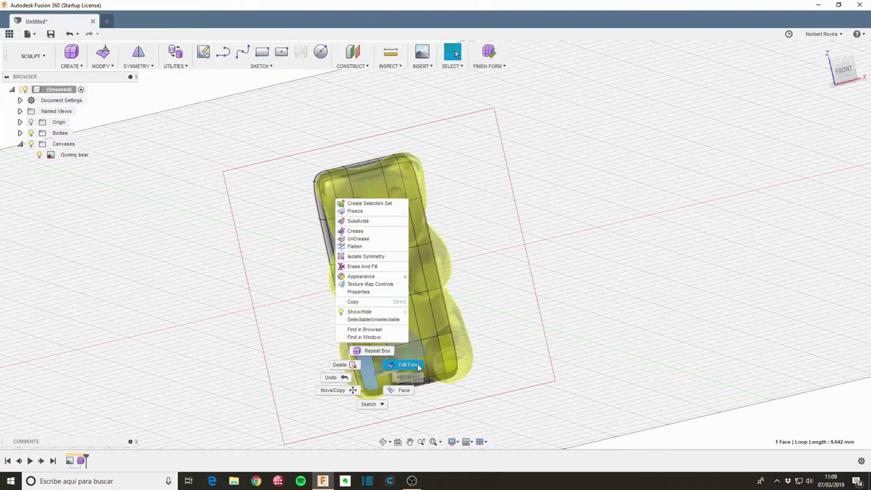
click(407, 365)
Pull the lower face out 3 mm to form a foot.
mouse_move(390, 394)
shift+middle_down()
mouse_move(306, 350)
mouse_move(360, 365)
shift+middle_up()
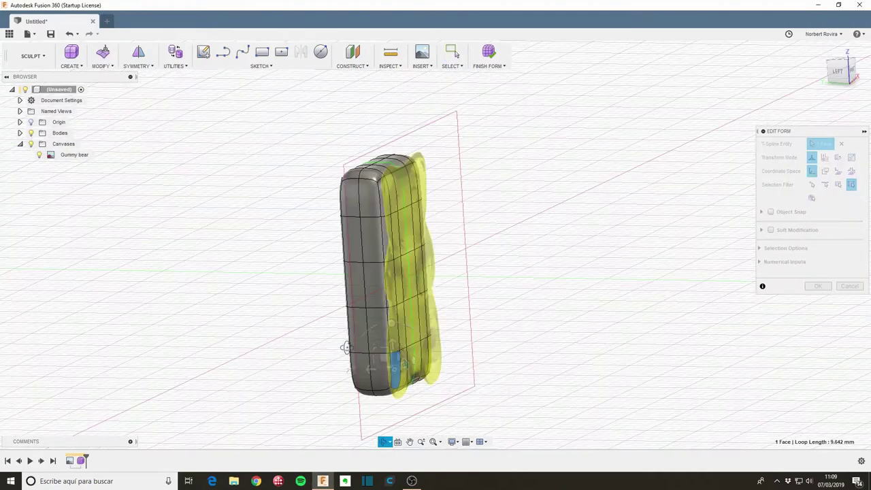
drag(371, 369, 380, 369)
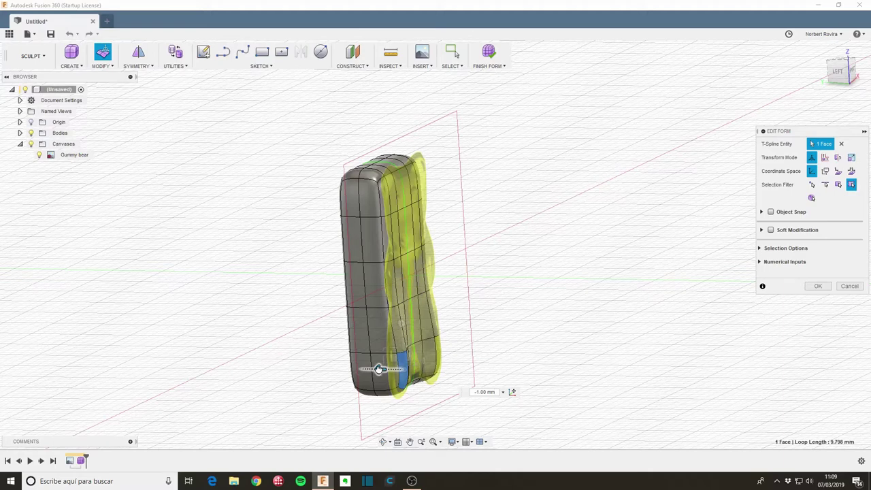
drag(379, 369, 371, 369)
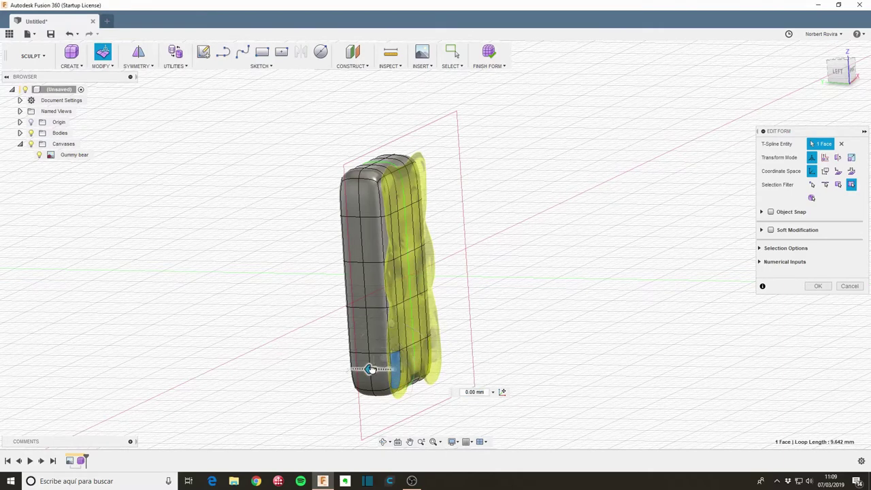
mouse_move(371, 369)
mouse_down()
mouse_move(394, 370)
mouse_move(370, 369)
mouse_up()
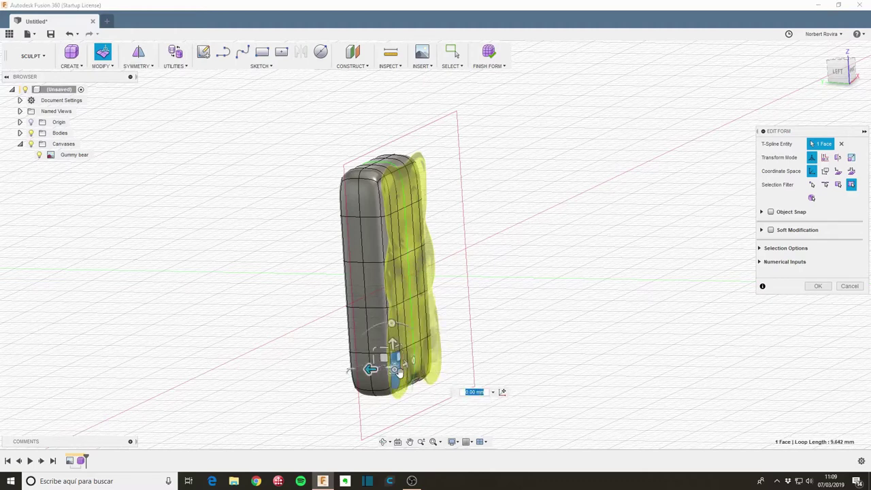
drag(381, 371, 395, 371)
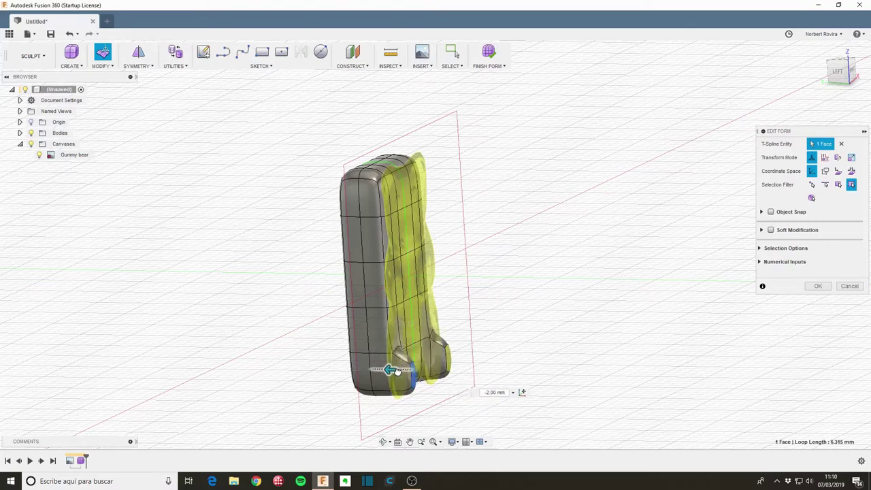
drag(399, 371, 401, 370)
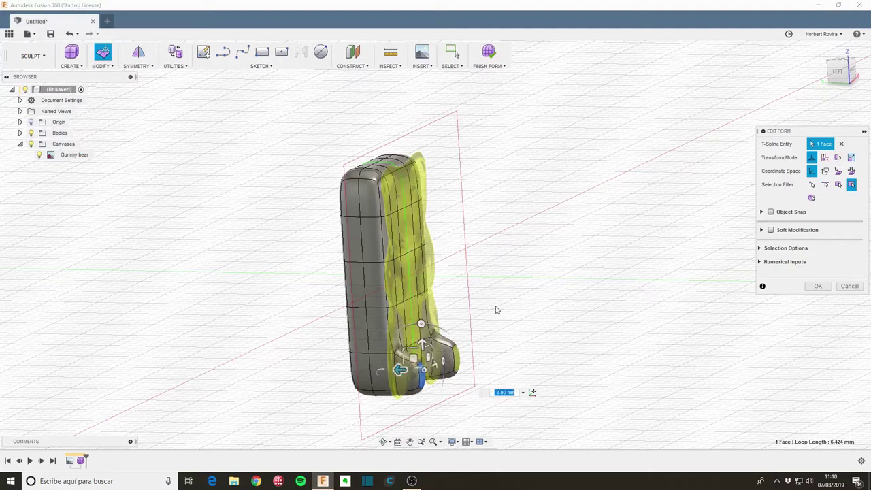
Shift the face beside the left foot inward by 2 mm.
mouse_move(506, 324)
shift+middle_down()
mouse_move(456, 323)
mouse_move(480, 383)
shift+middle_up()
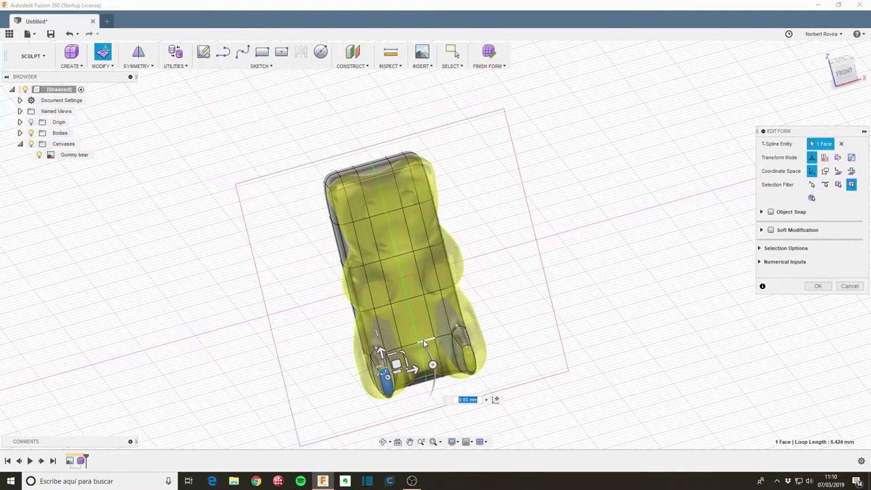
mouse_move(495, 376)
shift+middle_down()
mouse_move(463, 359)
mouse_move(483, 369)
shift+middle_up()
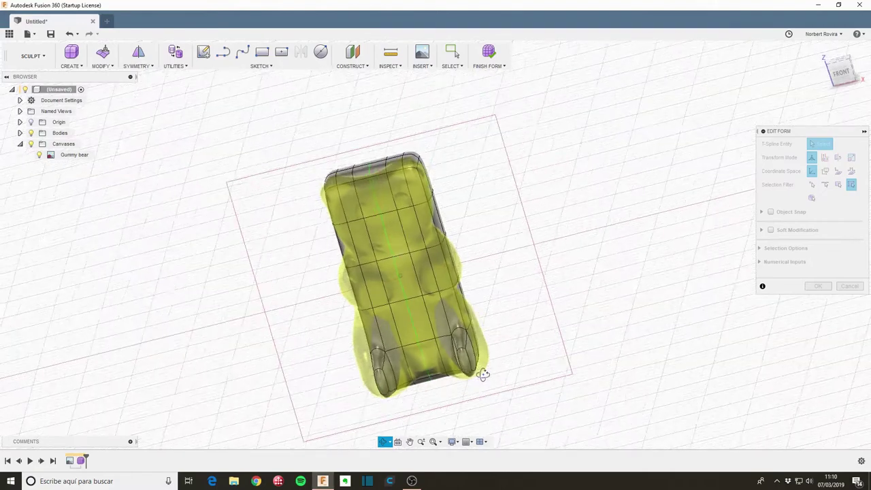
click(391, 380)
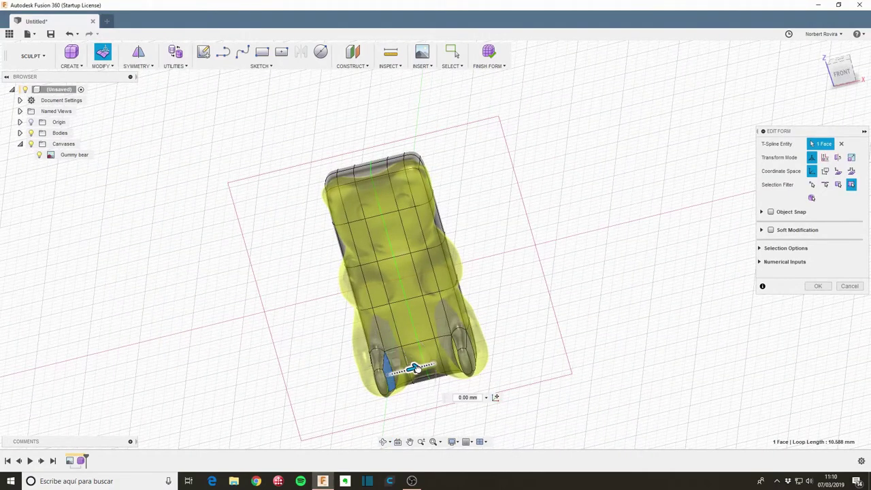
drag(414, 369, 424, 367)
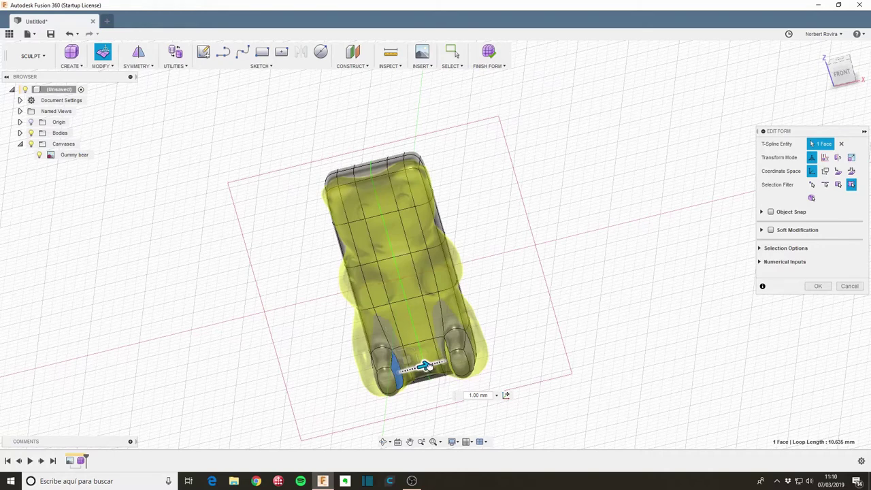
drag(424, 366, 434, 364)
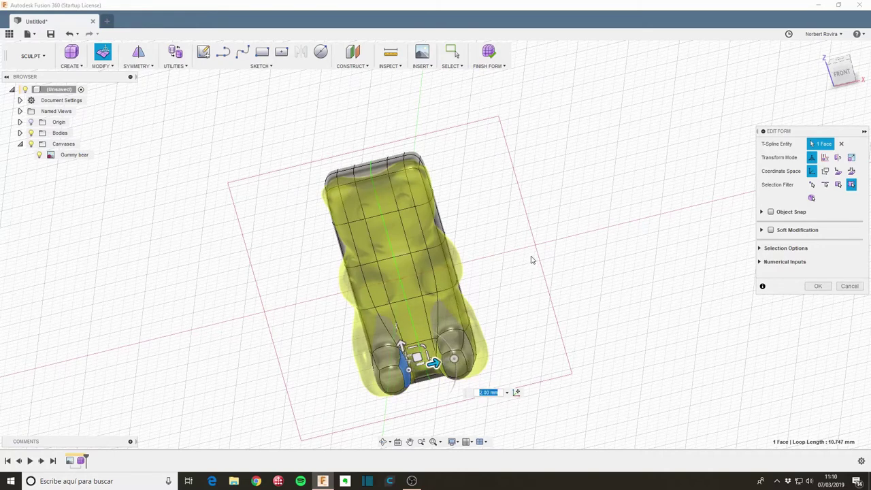
click(324, 310)
mouse_move(306, 307)
shift+middle_down()
mouse_move(303, 285)
mouse_move(349, 349)
mouse_move(361, 344)
shift+middle_up()
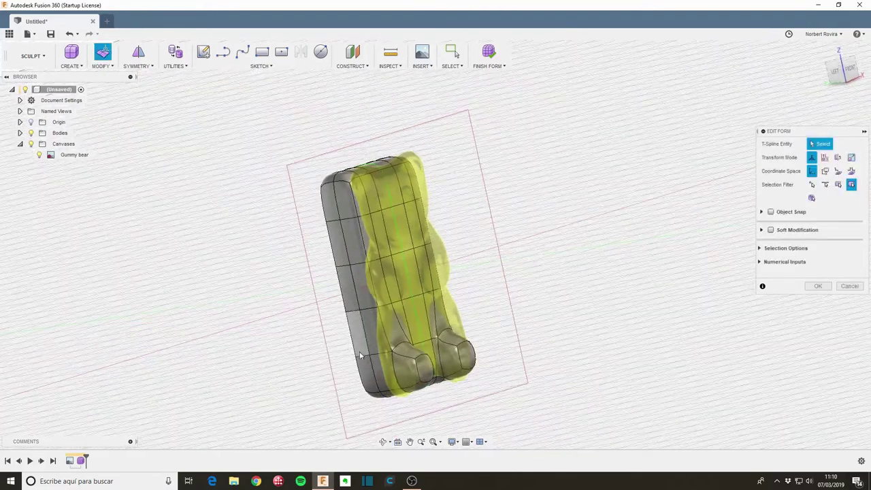
Move the hip and lower side faces out by 1 mm.
click(372, 347)
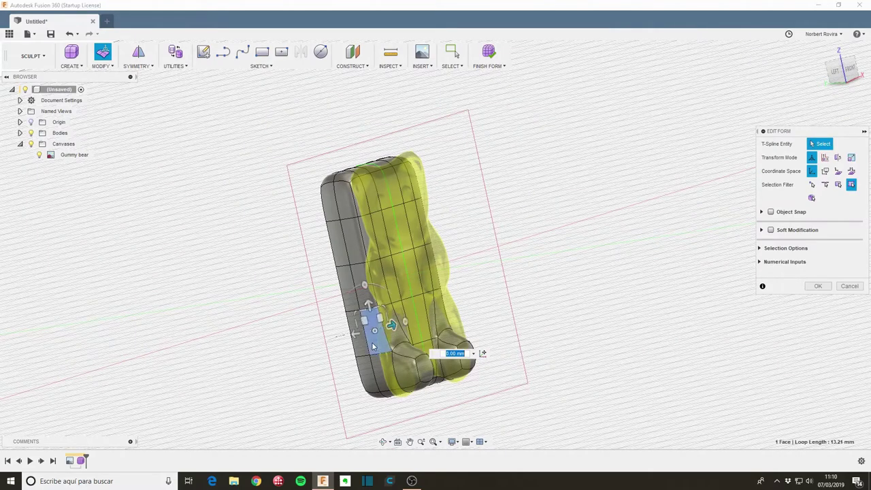
shift+click(361, 347)
shift+click(363, 376)
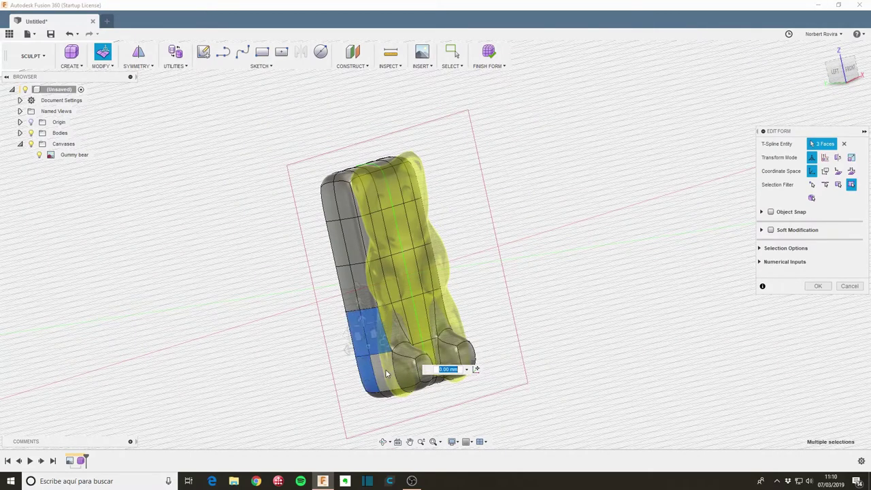
shift+click(385, 379)
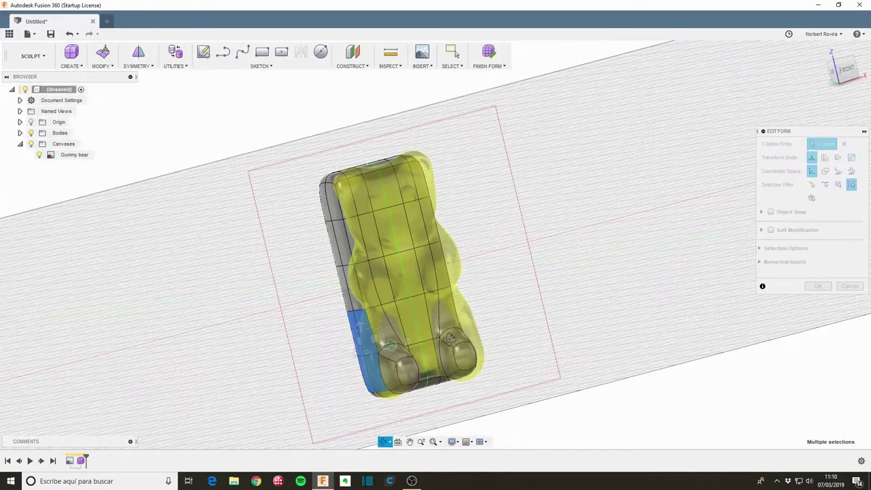
shift+middle_drag(458, 350, 392, 345)
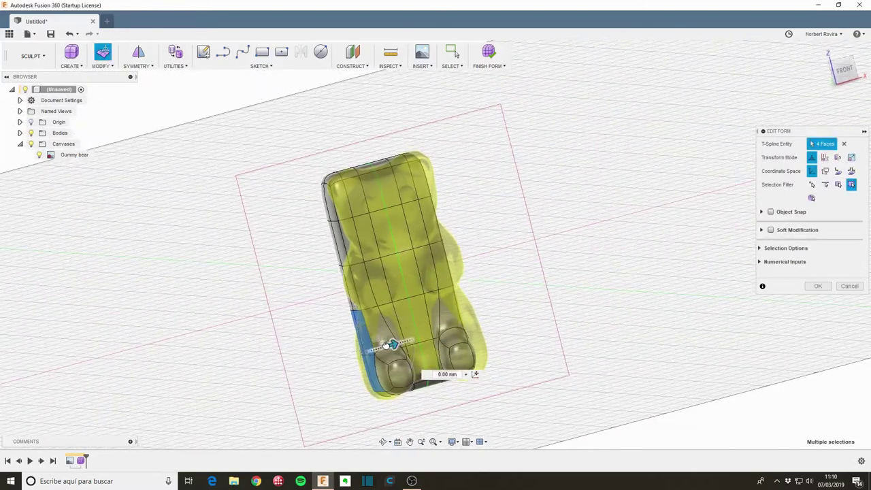
drag(387, 345, 384, 348)
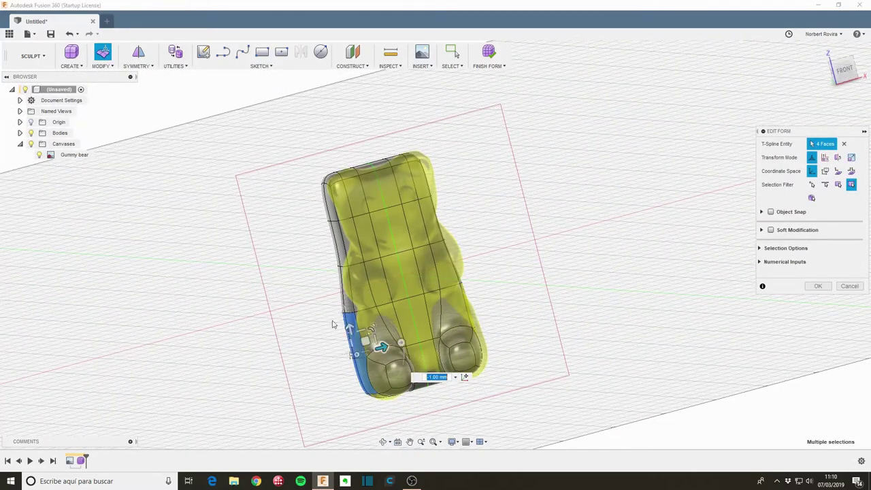
mouse_move(381, 346)
shift+middle_down()
mouse_move(284, 321)
mouse_move(326, 327)
shift+middle_up()
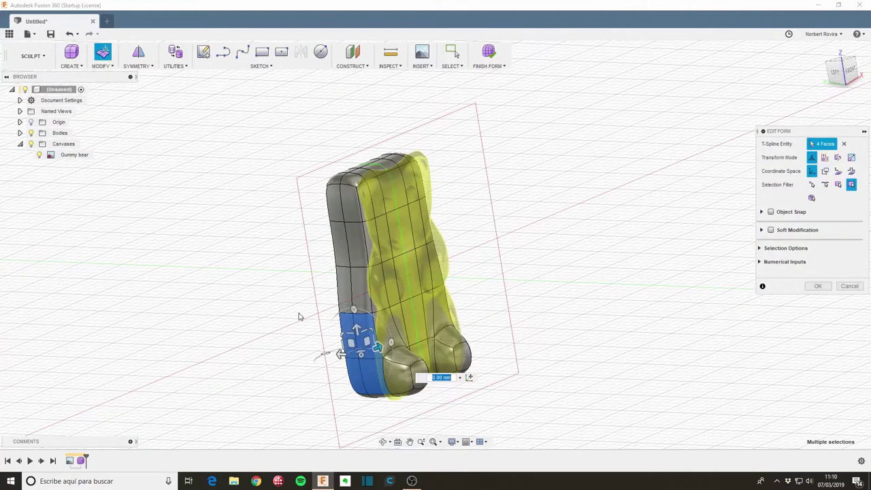
click(302, 315)
Select the two waist edges and pull them inward by 1 mm.
click(346, 316)
shift+click(340, 312)
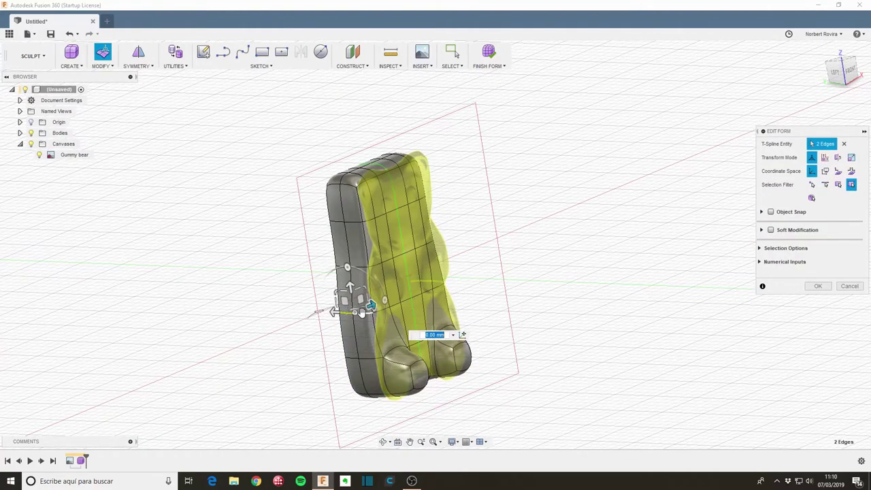
mouse_move(340, 312)
shift+middle_down()
mouse_move(488, 291)
mouse_move(470, 294)
shift+middle_up()
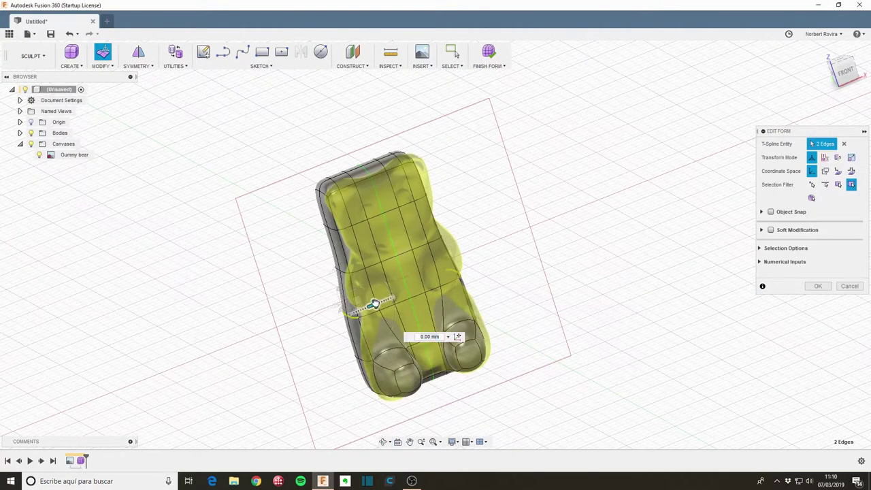
drag(374, 304, 382, 302)
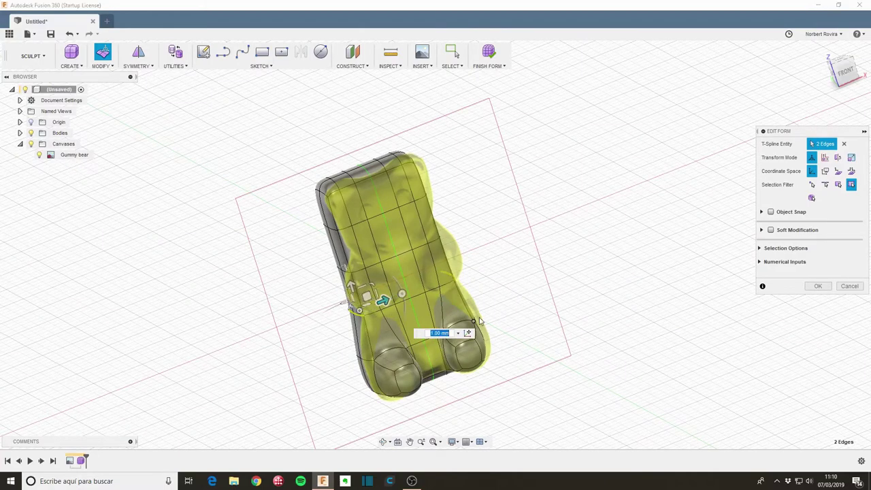
mouse_move(531, 304)
shift+middle_down()
mouse_move(497, 306)
mouse_move(509, 275)
mouse_move(514, 284)
shift+middle_up()
scroll(322, 270, up, 2)
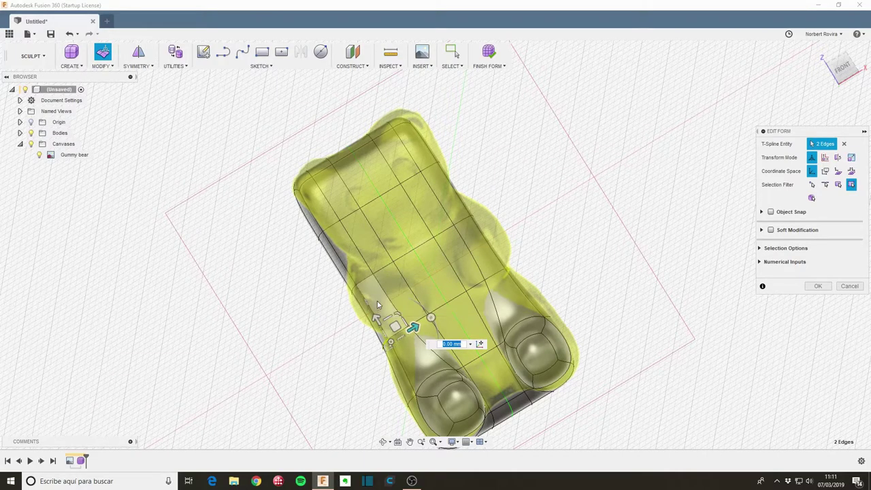
Confirm the edge reshaping, then preview an Insert Edge at 0.50 on one left-flank edge.
click(819, 286)
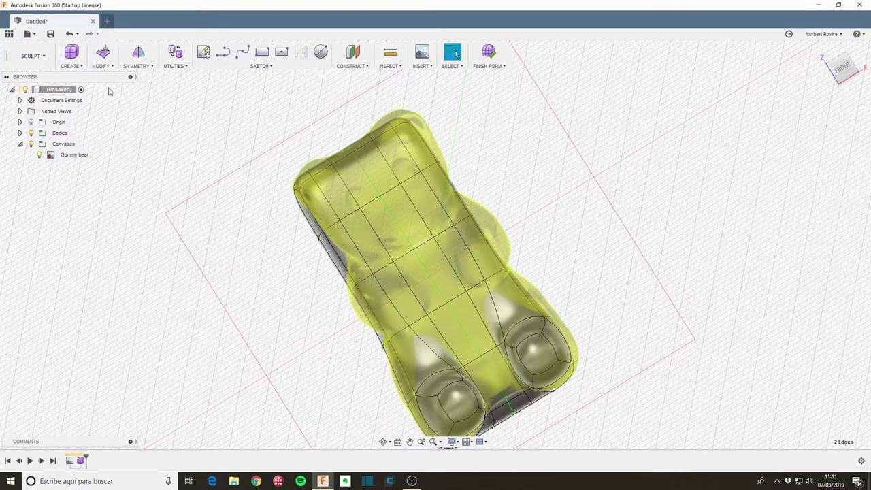
click(118, 68)
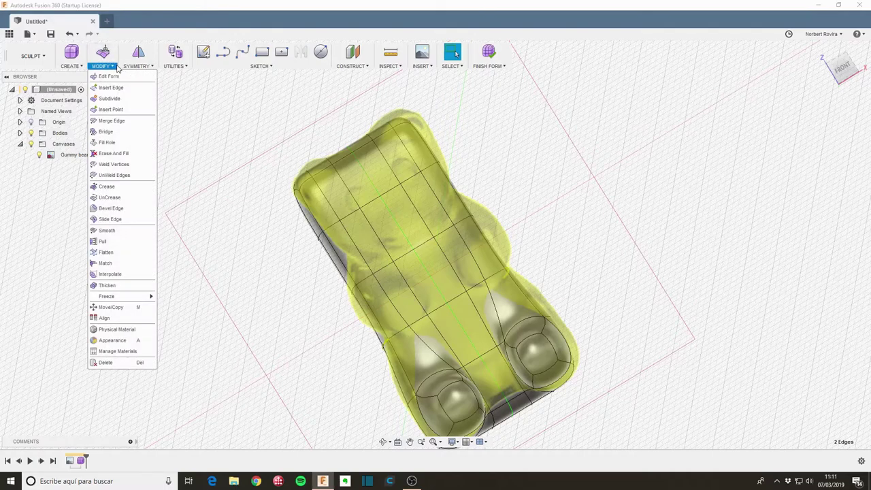
click(111, 87)
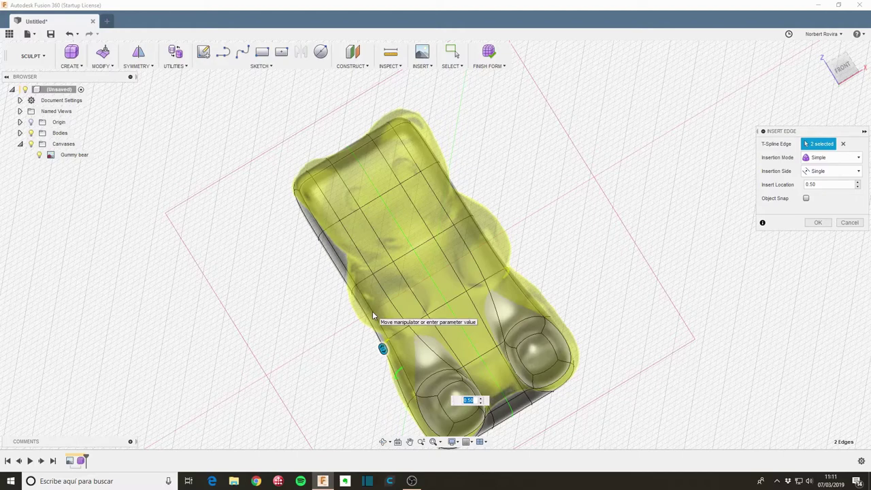
click(844, 144)
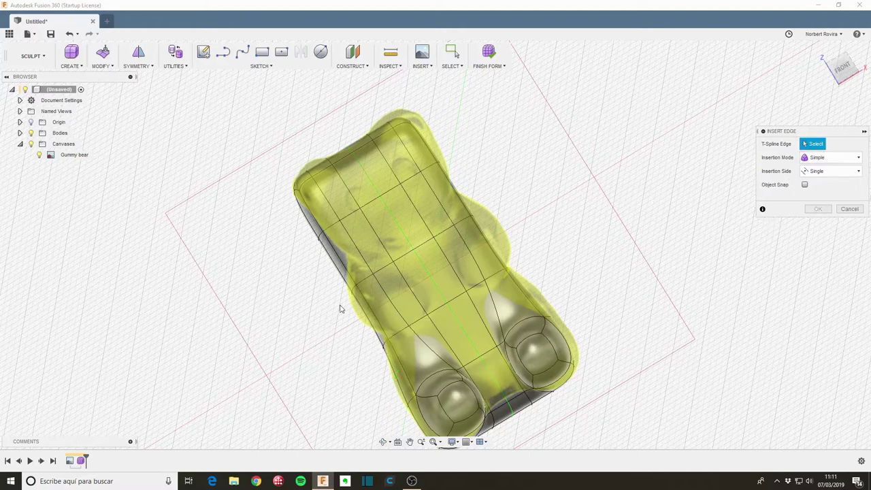
click(374, 316)
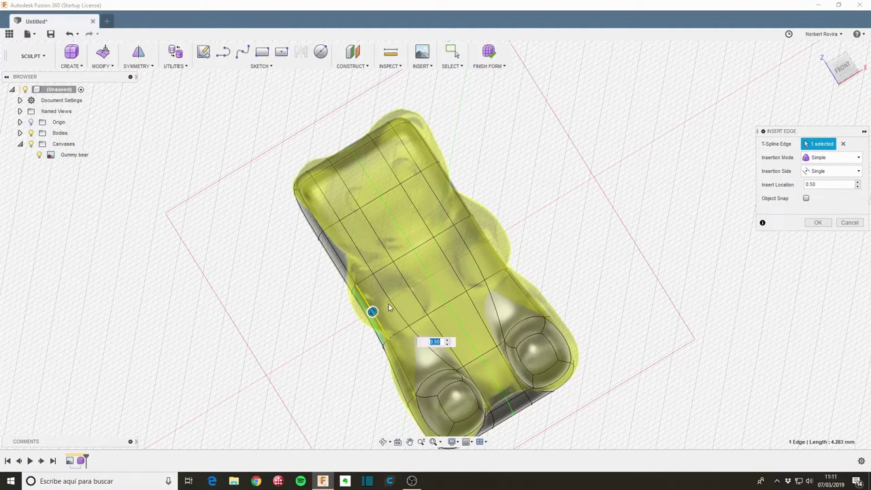
Cancel Insert Edge and split the lower-left side face with an Insert Point edge.
click(850, 223)
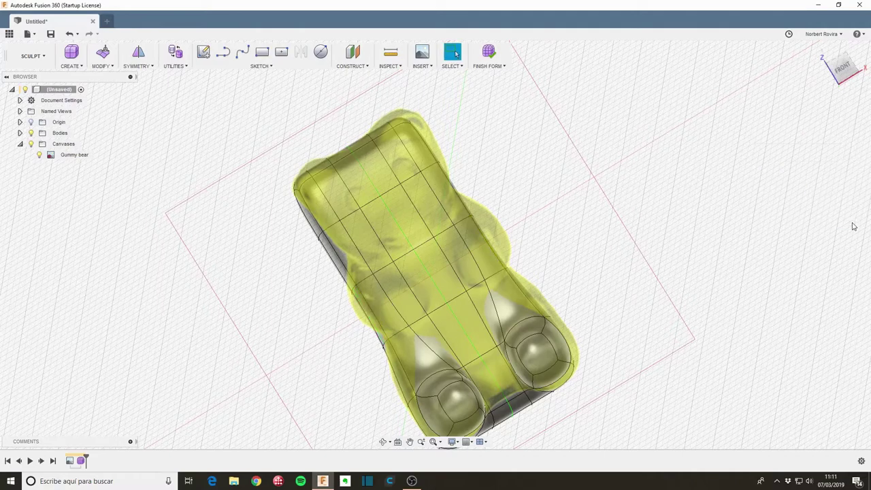
click(110, 68)
mouse_move(102, 66)
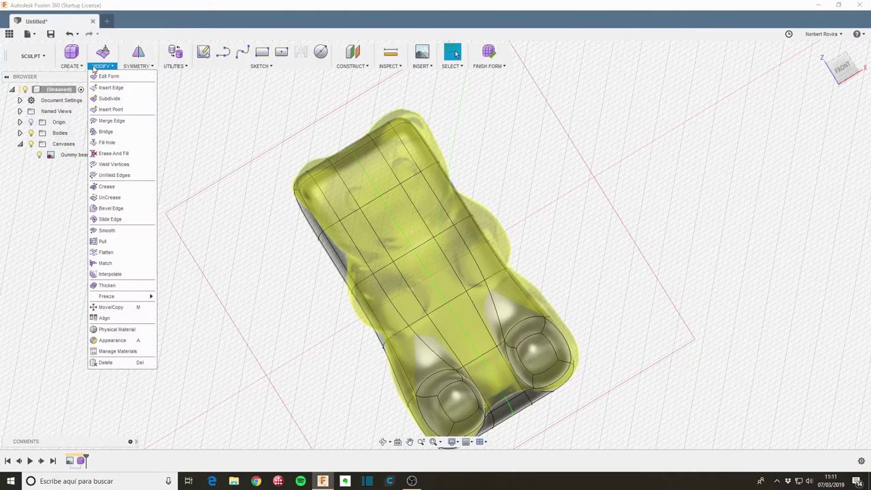
click(79, 67)
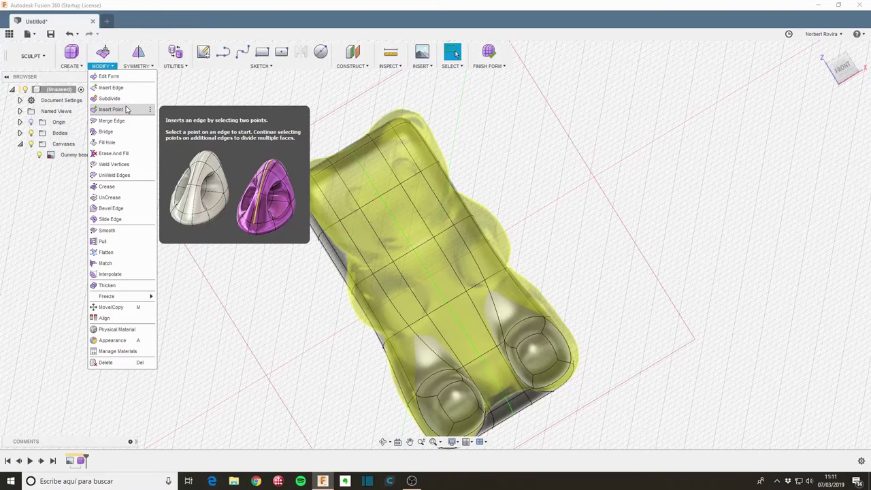
click(112, 109)
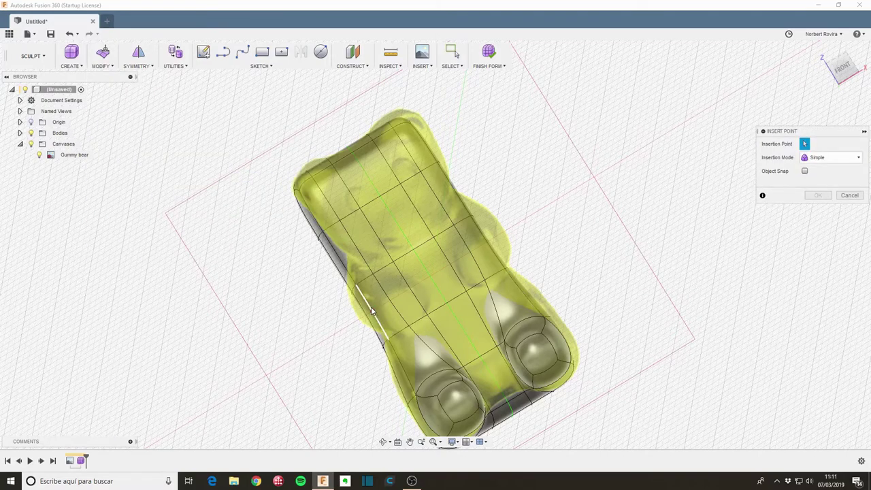
click(370, 308)
click(817, 197)
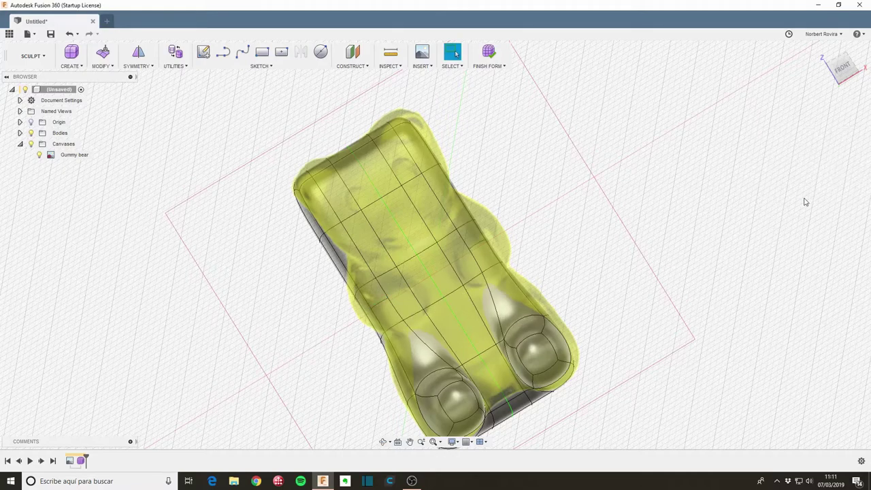
click(387, 319)
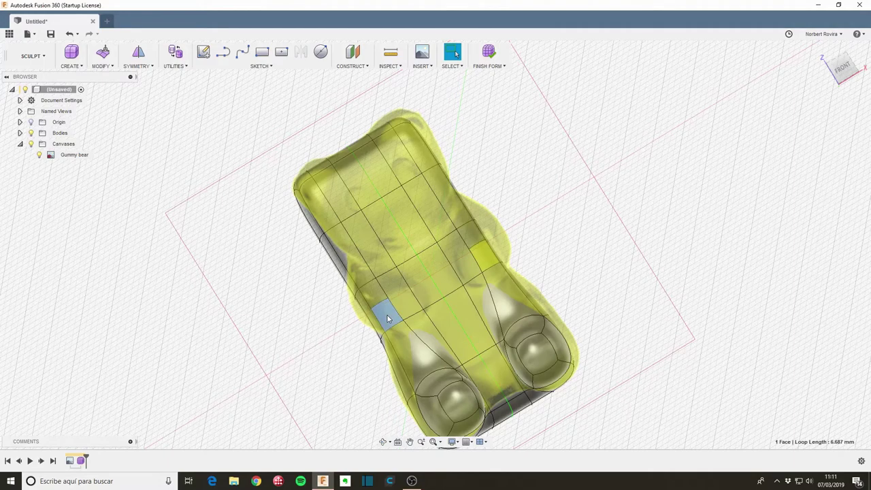
Move the new face beside the leg by 1 mm with Edit Form.
right_click(387, 319)
click(406, 316)
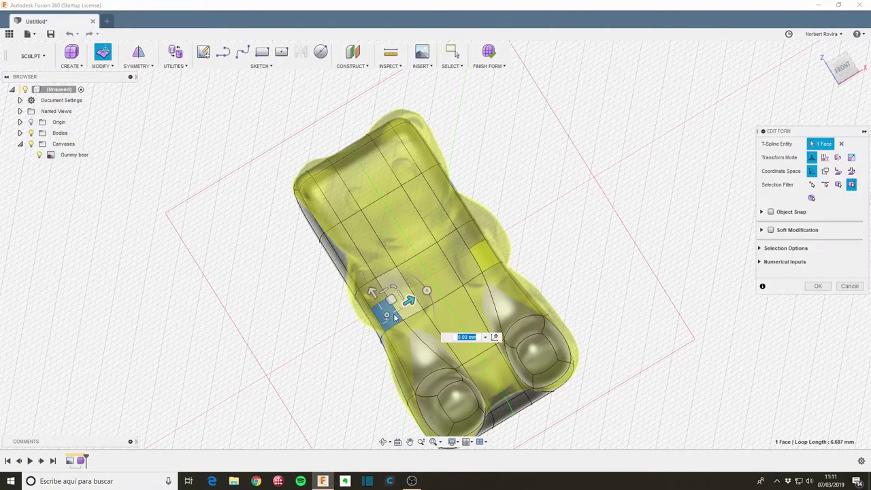
mouse_move(395, 319)
shift+middle_down()
mouse_move(327, 288)
mouse_move(435, 347)
shift+middle_up()
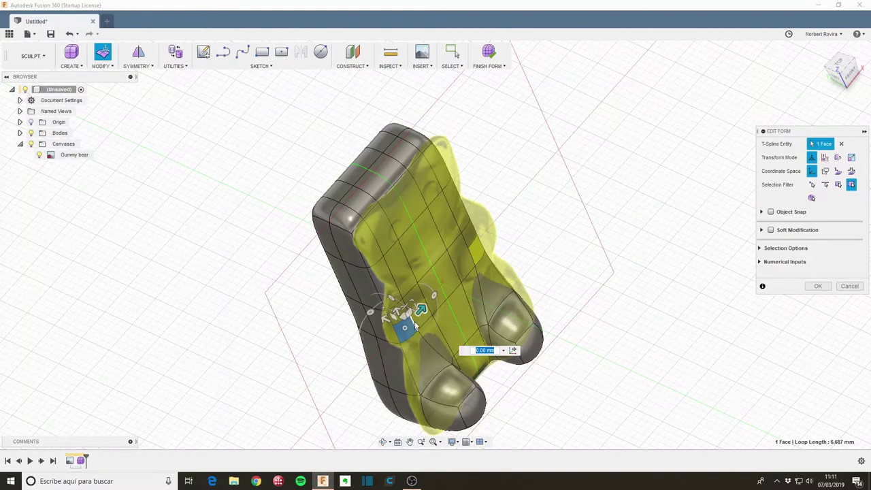
drag(381, 328, 401, 326)
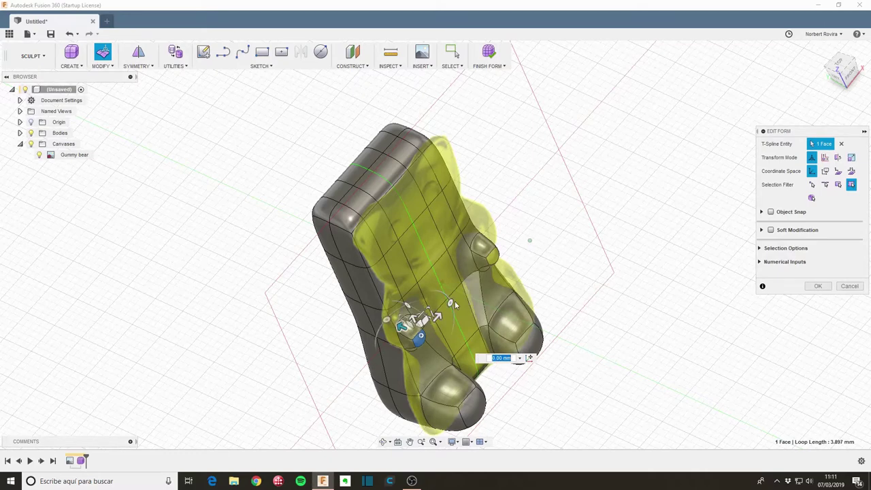
Raise one arm face 0.50 mm and pull another arm face outward.
click(411, 336)
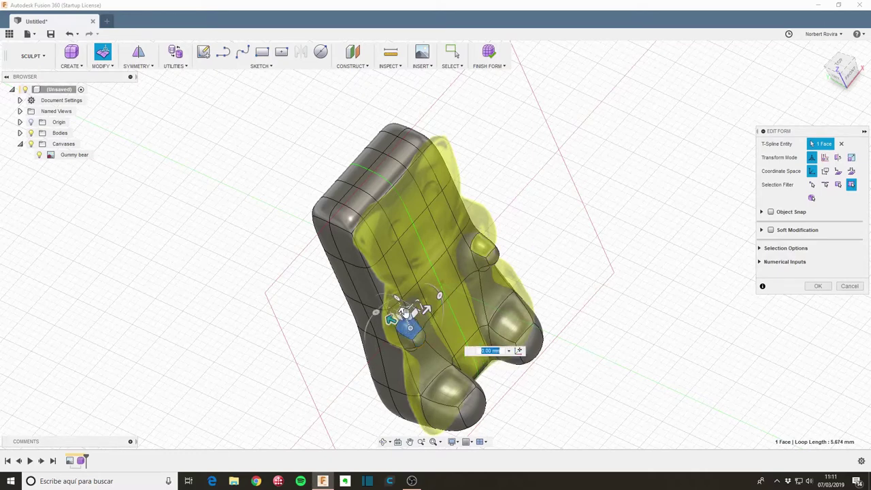
drag(411, 334, 404, 308)
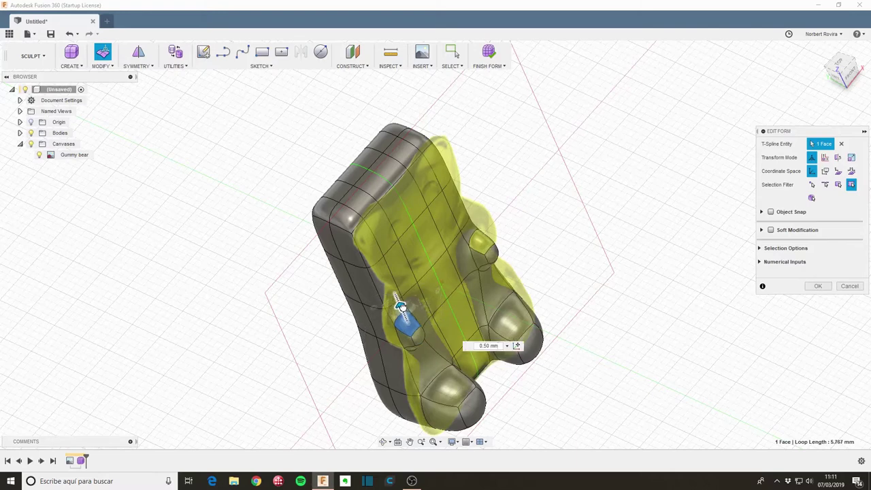
click(419, 337)
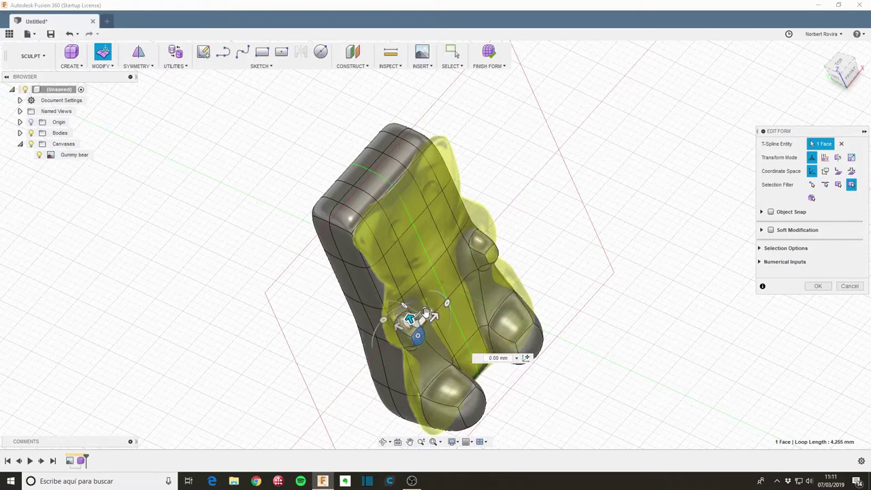
drag(425, 306, 430, 294)
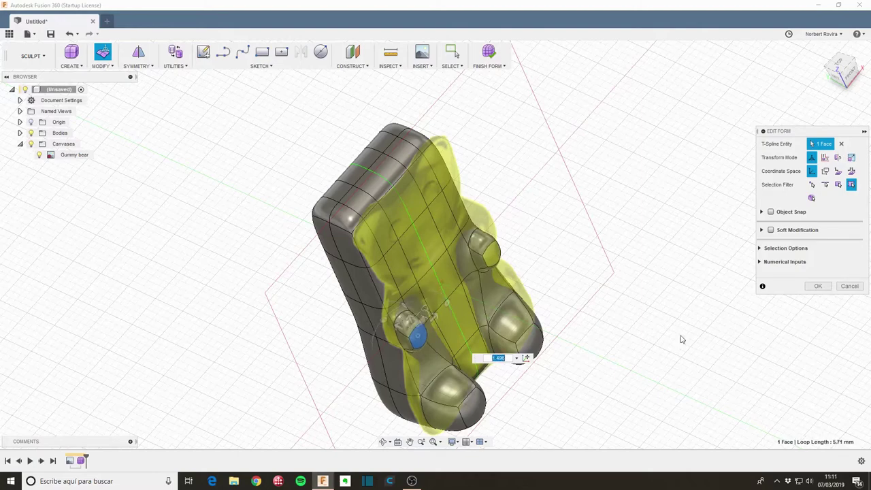
mouse_move(680, 334)
shift+middle_down()
mouse_move(587, 381)
mouse_move(383, 428)
shift+middle_up()
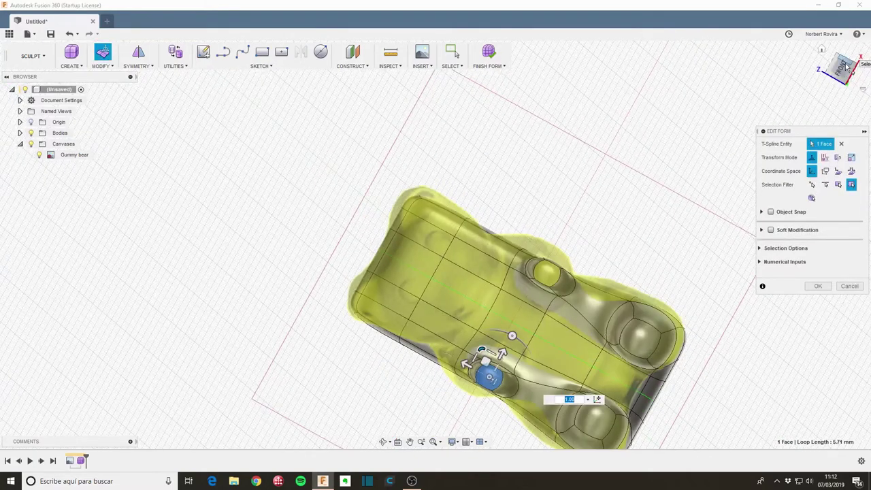
click(845, 69)
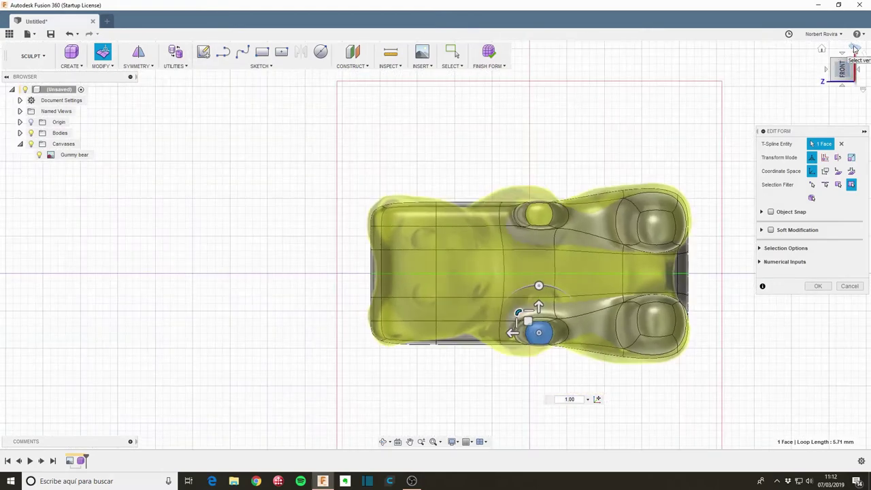
Pull the tall waist side faces on the left flank inward about 1 mm.
click(868, 64)
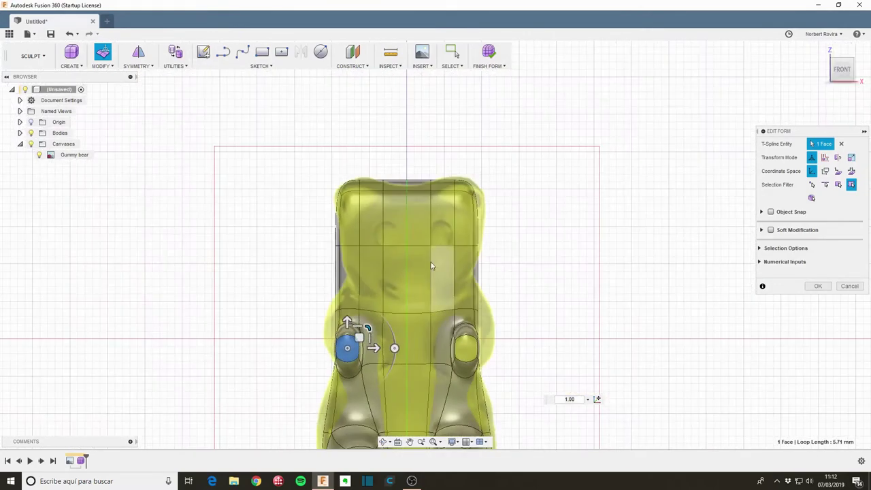
middle_drag(388, 289, 424, 196)
scroll(424, 196, up, 2)
scroll(423, 195, up, 2)
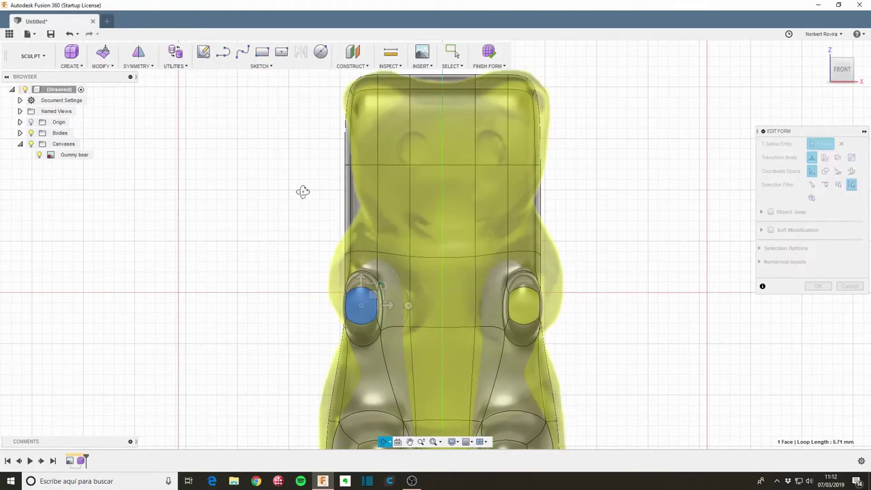
shift+middle_drag(301, 191, 325, 197)
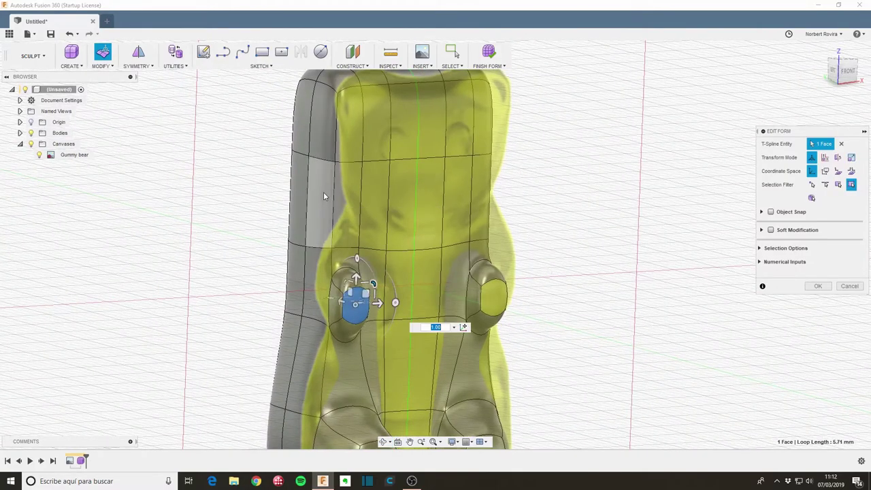
click(319, 190)
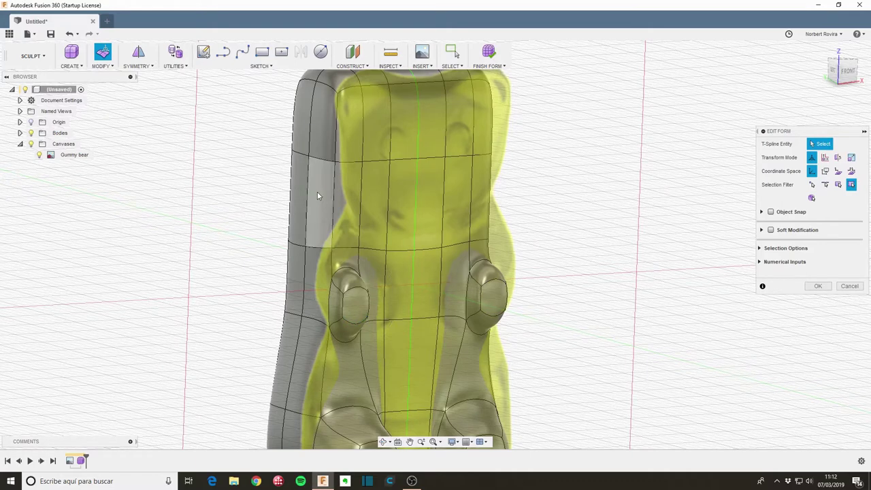
drag(332, 198, 349, 198)
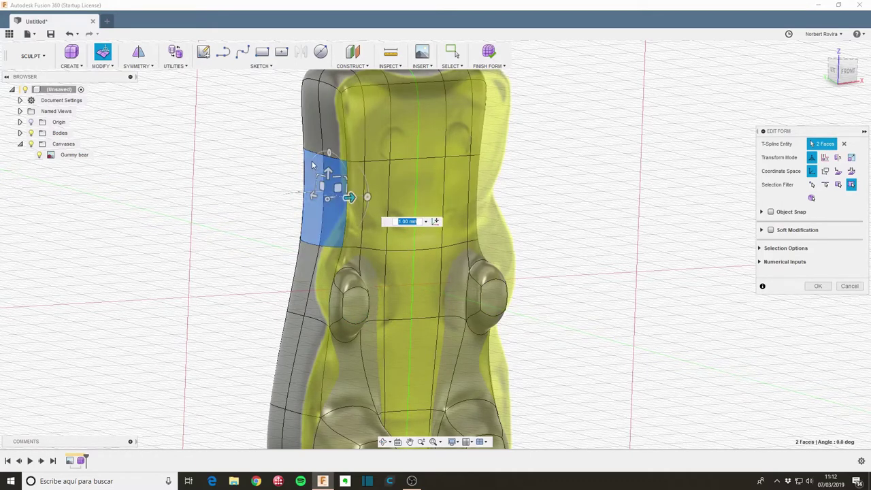
click(282, 166)
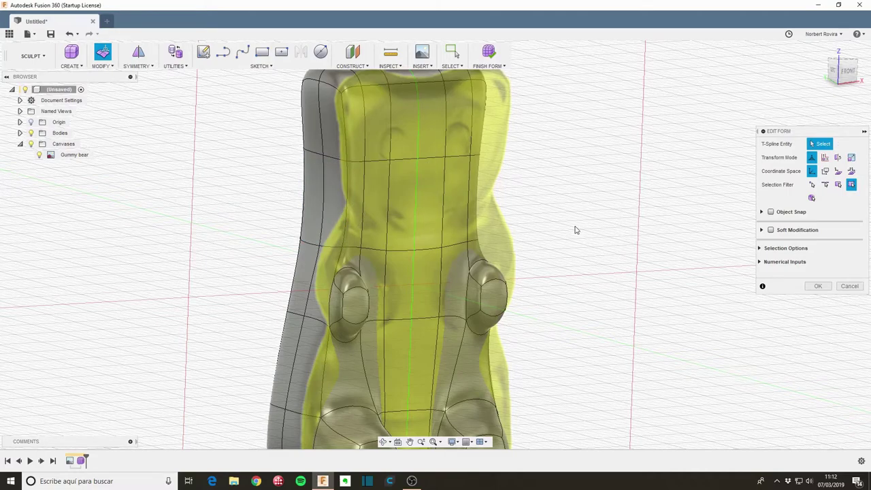
shift+middle_drag(576, 230, 550, 227)
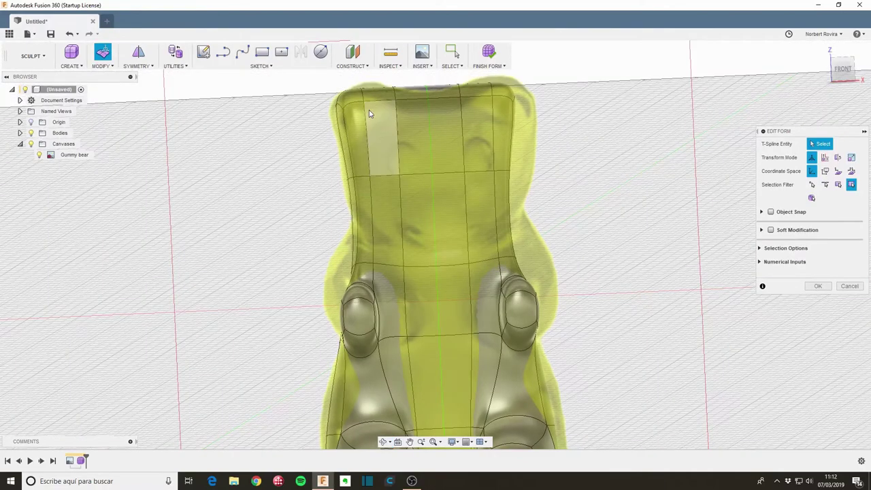
Raise the four corner top faces of the bear's head by 0.50 mm.
shift+middle_drag(369, 114, 384, 200)
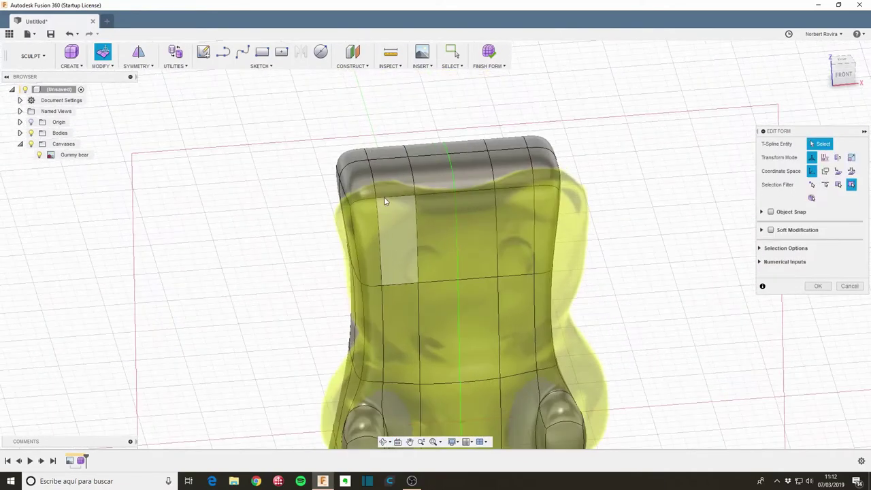
click(355, 163)
shift+click(371, 155)
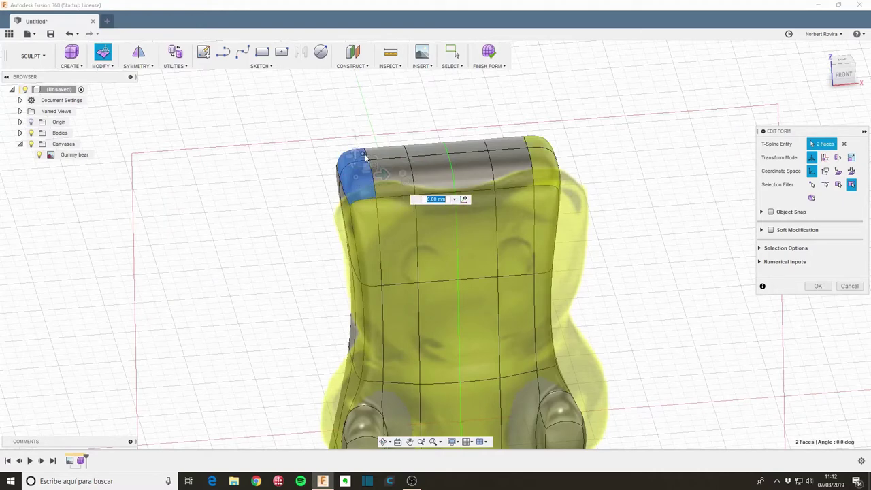
shift+click(383, 167)
shift+click(393, 179)
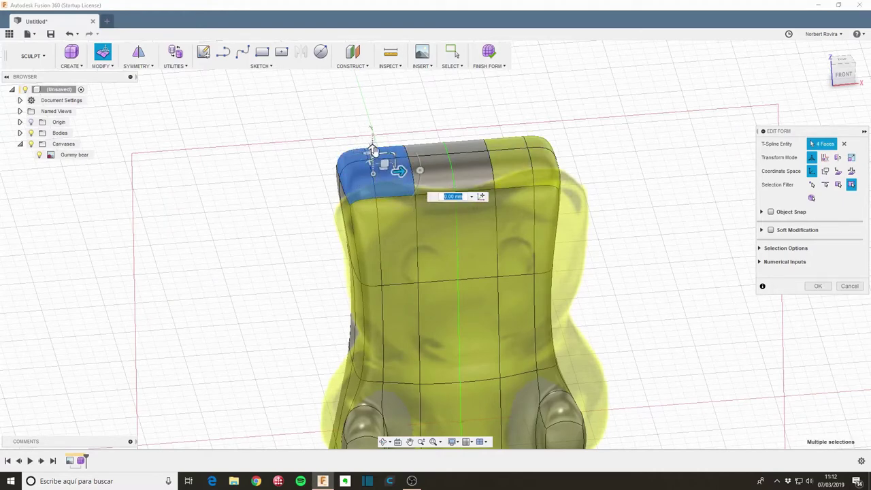
drag(371, 149, 371, 139)
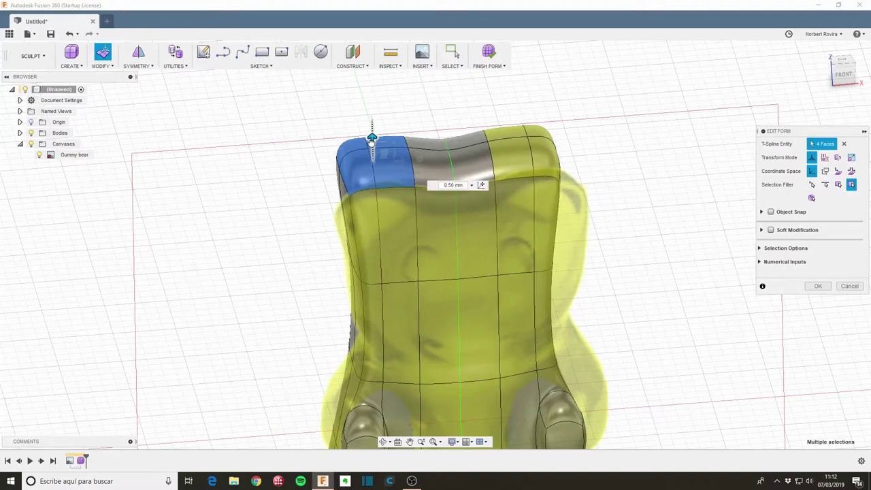
Push the middle top faces of the head down by 0.50 mm.
click(471, 164)
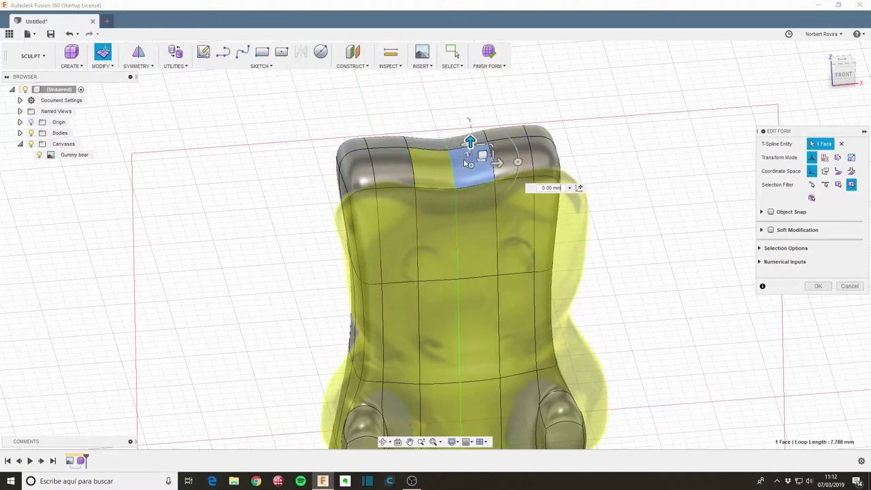
shift+click(425, 171)
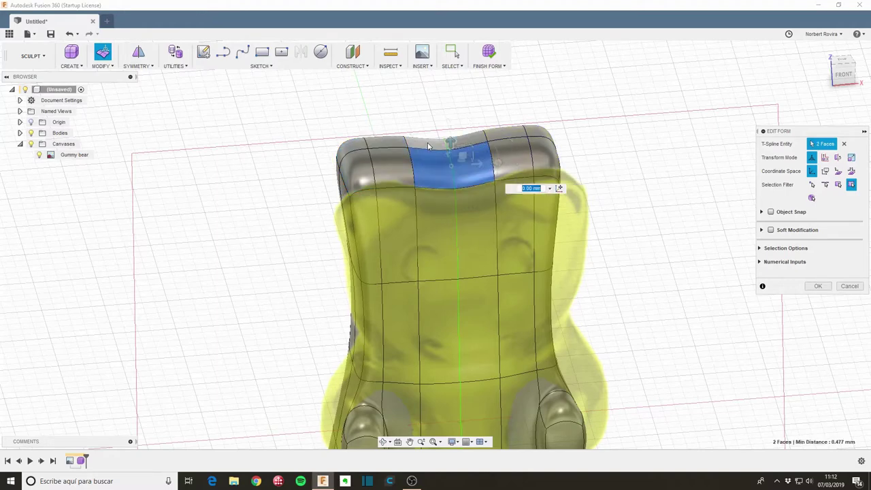
shift+click(465, 142)
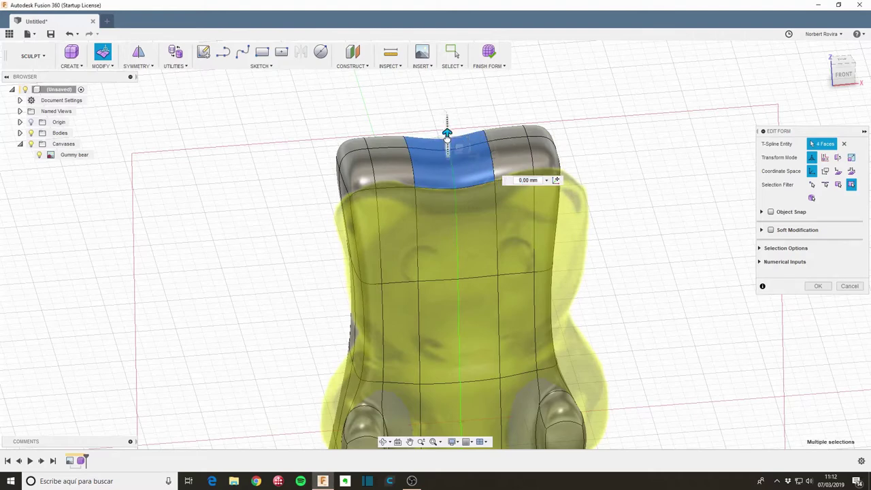
drag(446, 134, 452, 186)
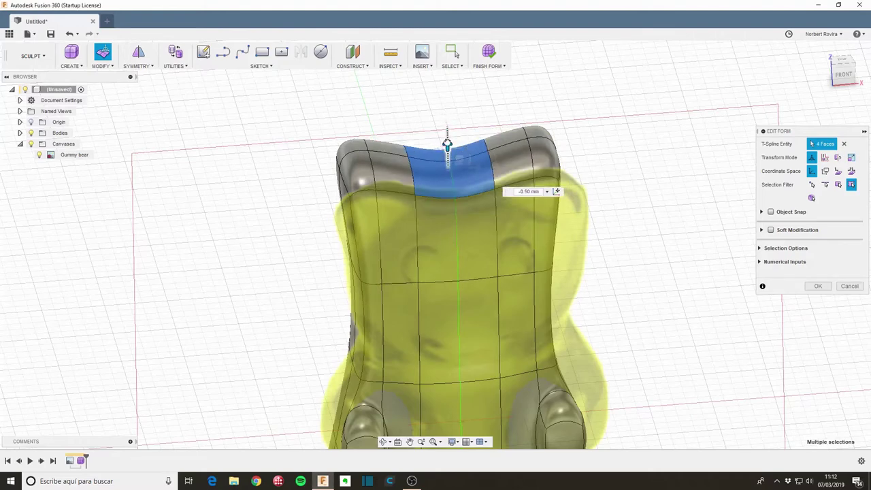
Pull the two centre top edges down -0.50 mm to deepen the dip between the ears.
key(Escape)
click(451, 181)
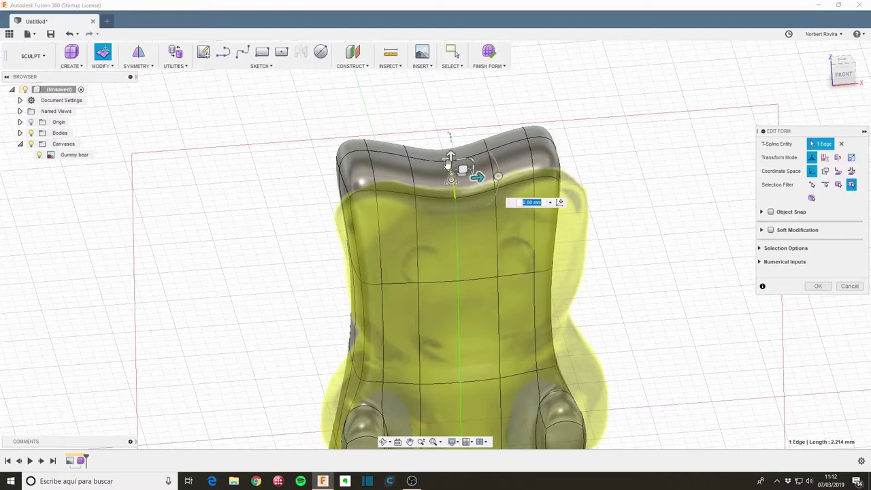
shift+click(447, 156)
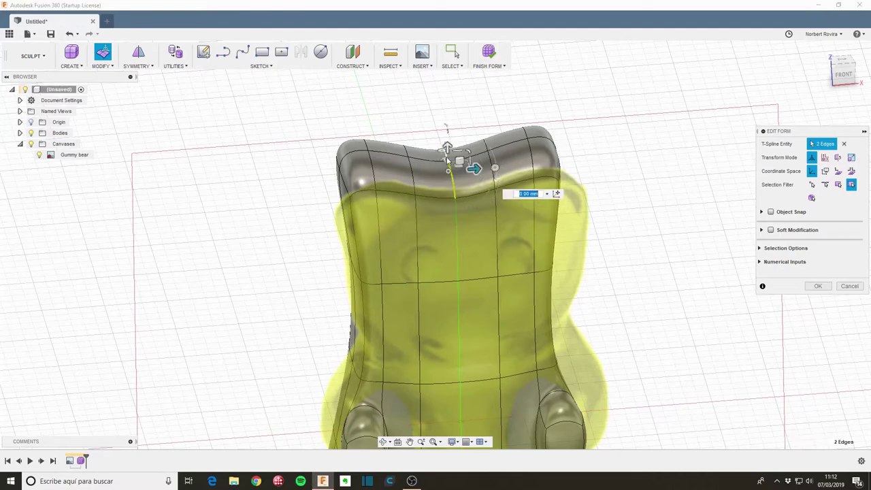
drag(447, 147, 447, 158)
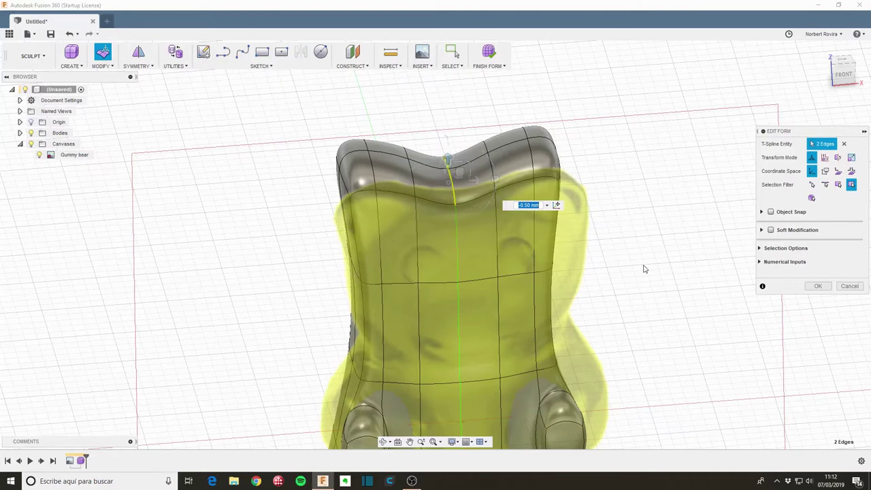
mouse_move(645, 269)
shift+middle_down()
mouse_move(423, 285)
mouse_move(500, 321)
mouse_move(522, 232)
shift+middle_up()
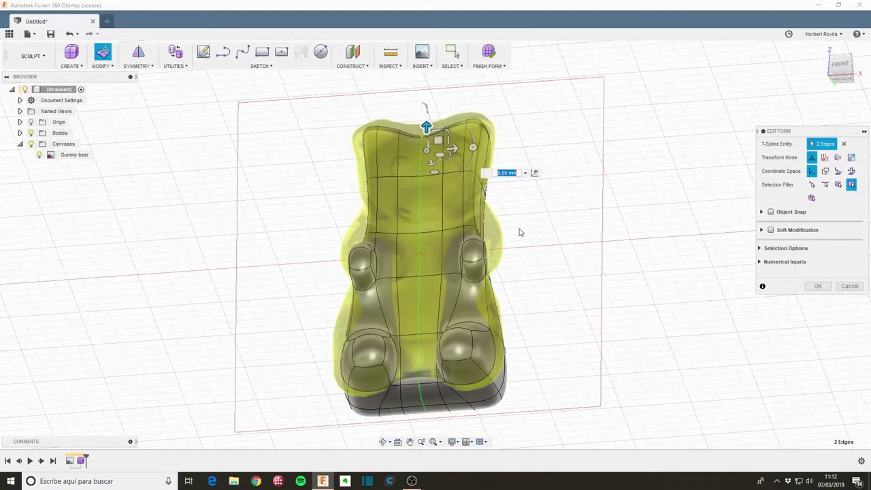
Move two side faces of the bear's head -1.00 mm to match the canvas, ending in Front view.
click(842, 69)
scroll(524, 177, up, 3)
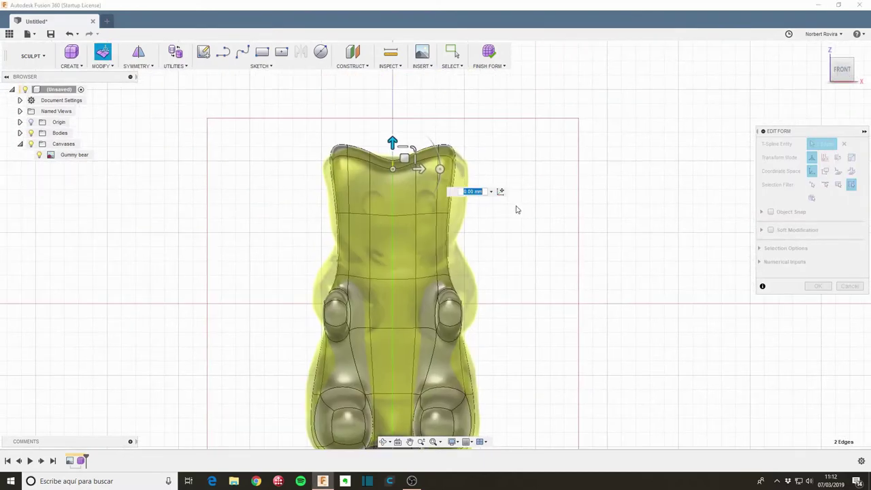
mouse_move(431, 224)
shift+middle_down()
mouse_move(307, 225)
mouse_move(331, 198)
mouse_move(368, 185)
shift+middle_up()
shift+click(327, 193)
shift+click(318, 192)
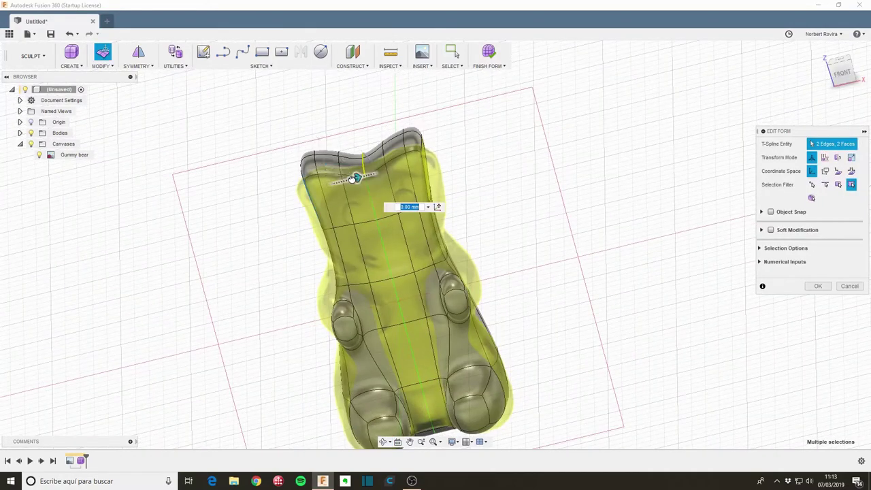
drag(358, 180, 345, 181)
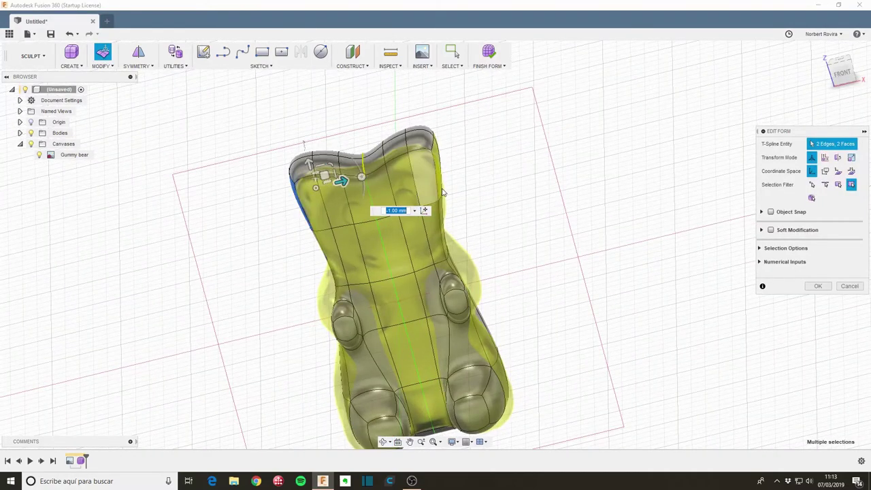
shift+middle_drag(494, 229, 504, 204)
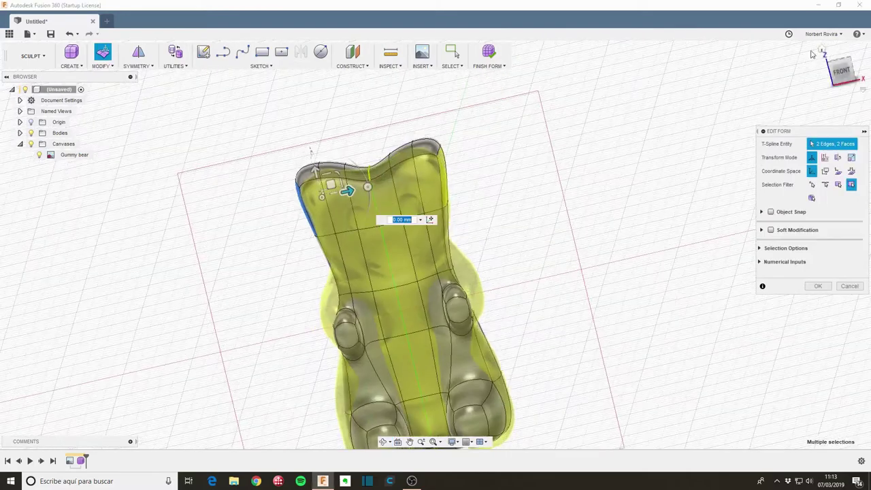
click(842, 70)
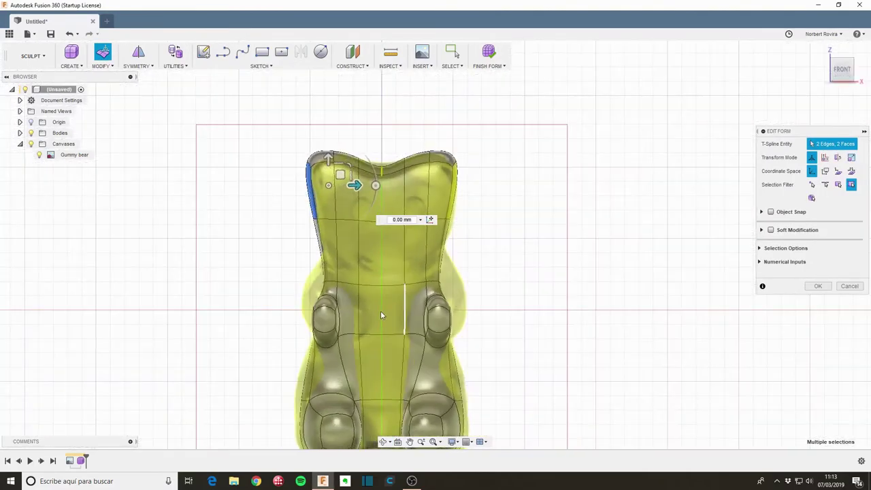
middle_drag(500, 325, 502, 321)
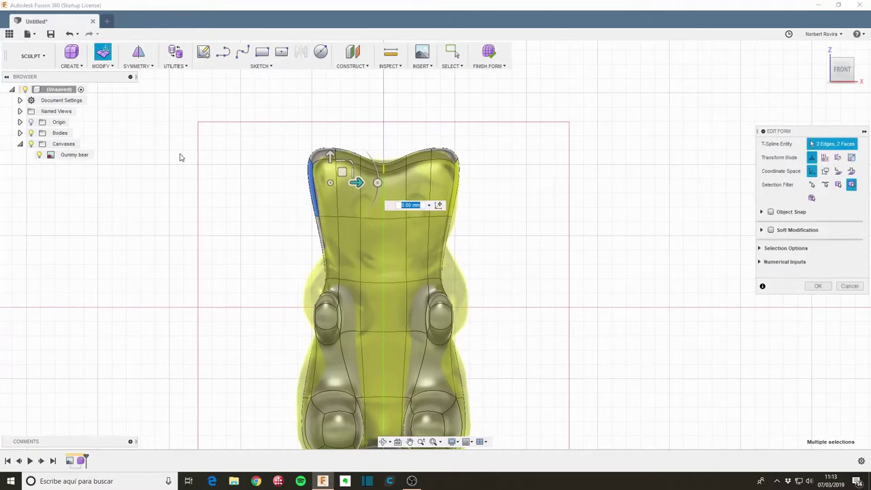
Insert points on two adjacent head edges to add a new edge across the head.
click(103, 66)
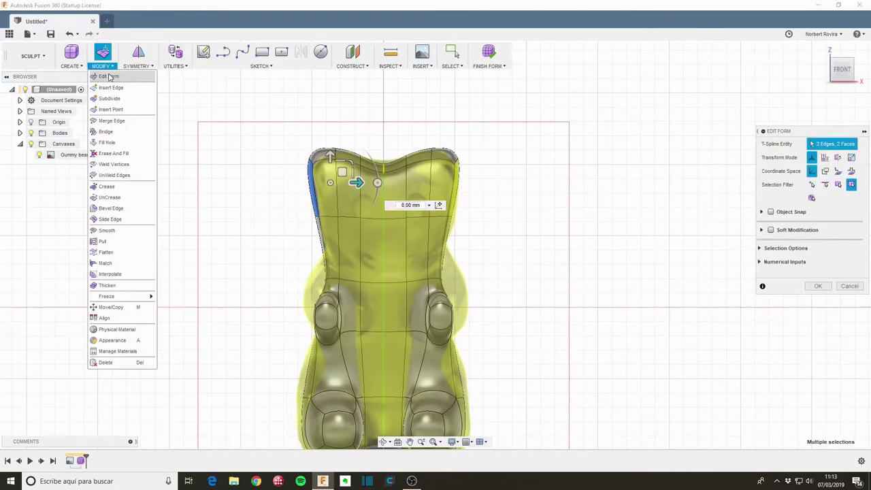
click(112, 111)
click(337, 201)
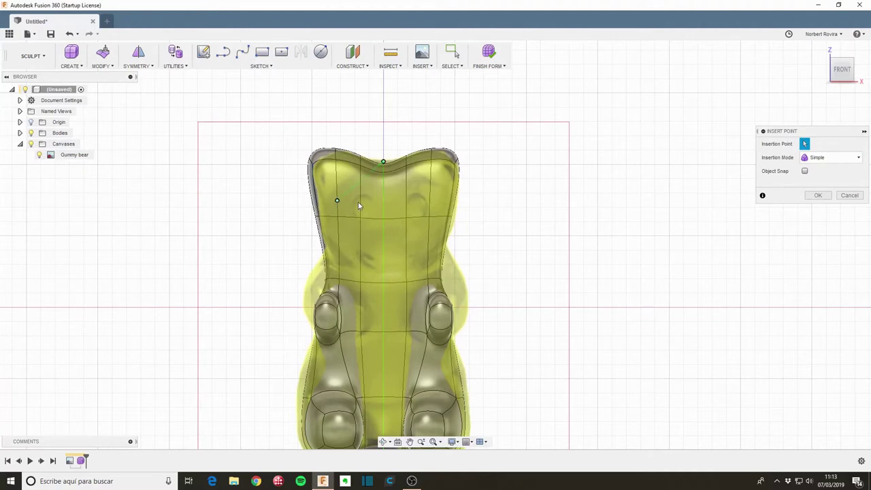
click(361, 203)
key(Return)
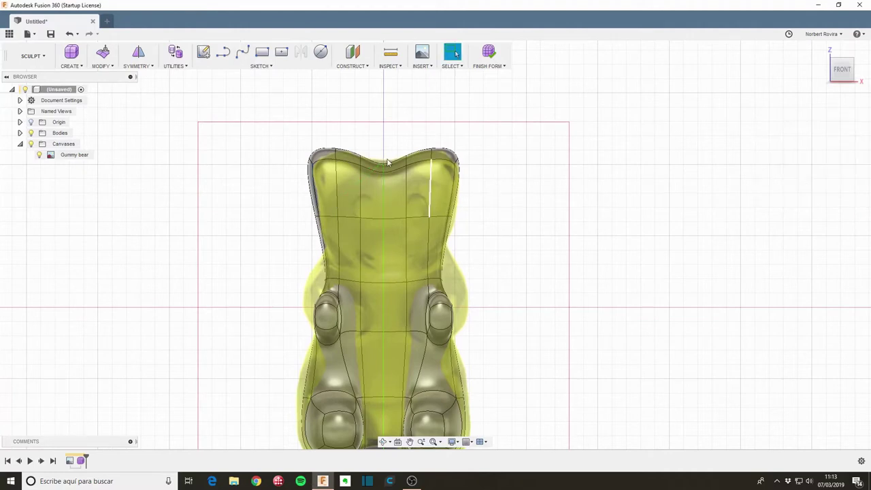
Insert a point-to-point edge across the upper-left head, splitting off the small eye face.
click(102, 66)
click(125, 112)
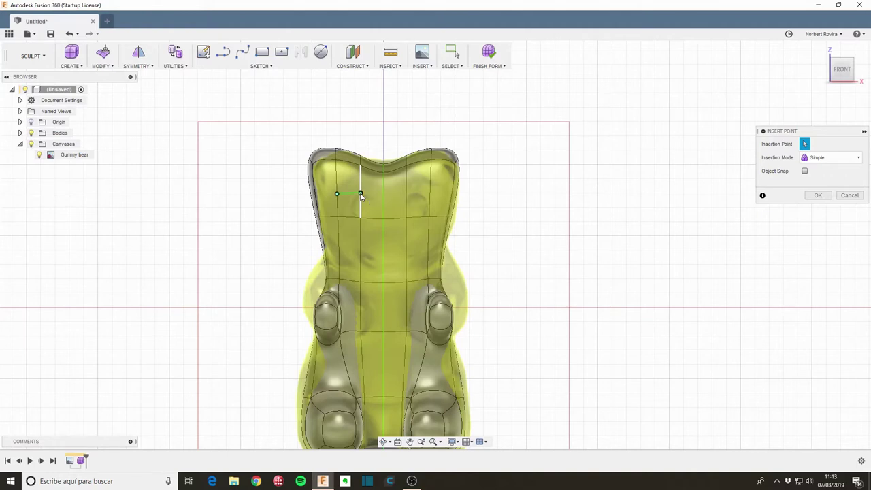
key(Escape)
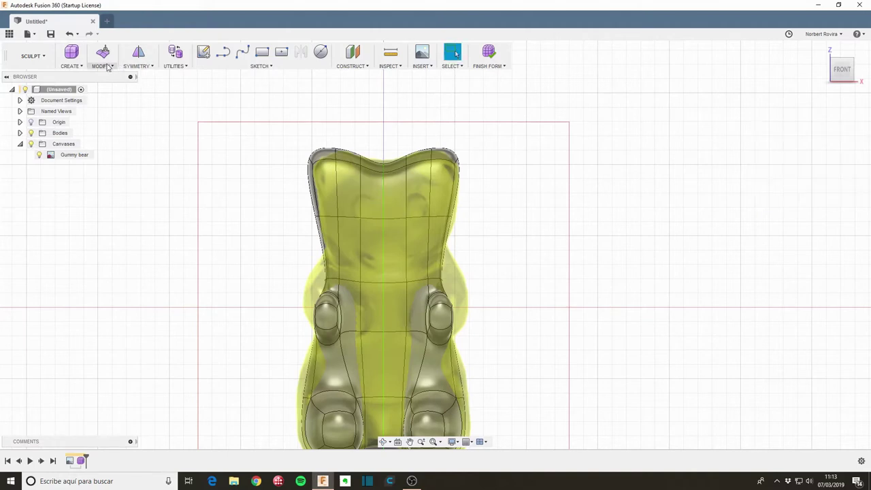
click(102, 66)
click(109, 108)
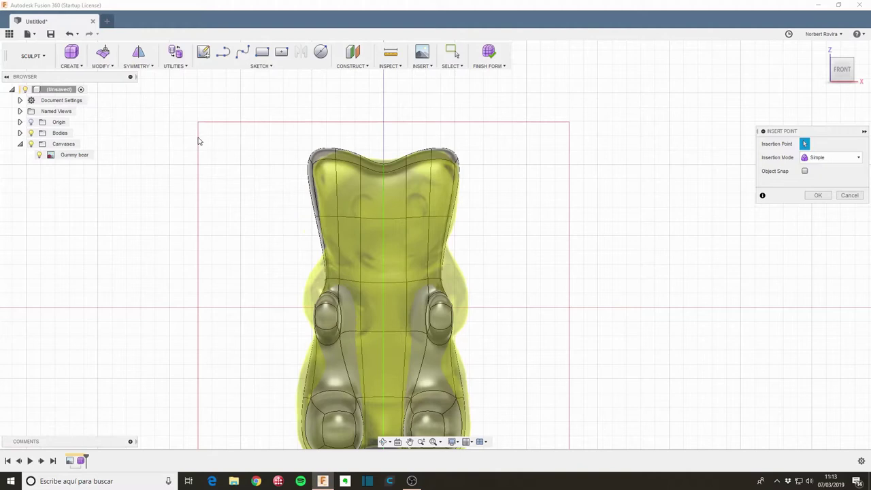
click(361, 195)
click(818, 196)
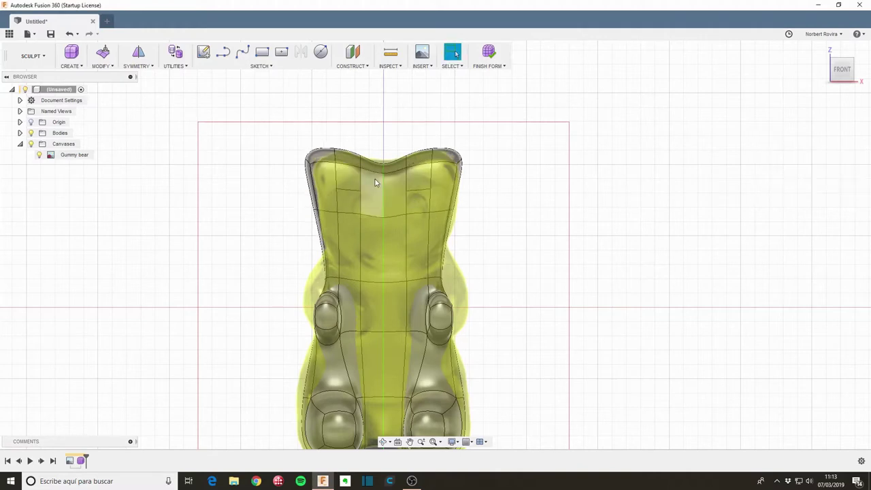
click(354, 201)
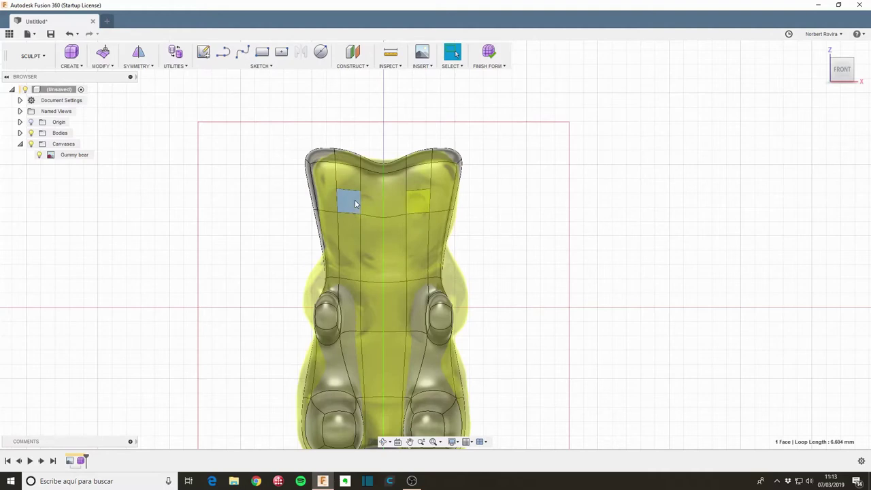
Pull the small eye face about 1.73 mm outward with Edit Form into a rounded eye bump.
right_click(352, 202)
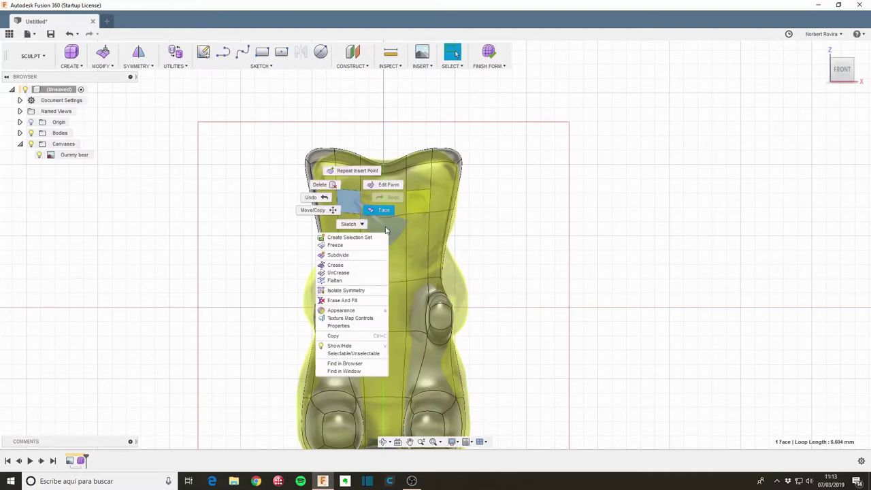
click(392, 187)
shift+middle_drag(255, 236, 275, 254)
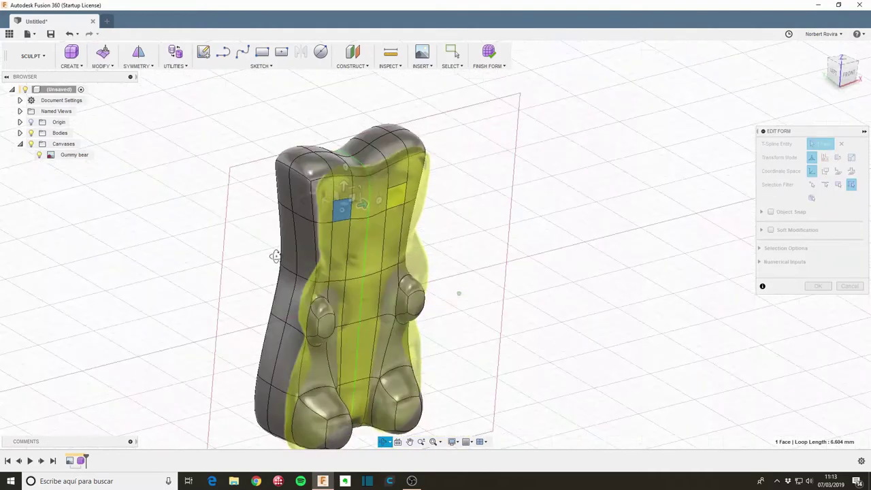
drag(325, 206, 333, 212)
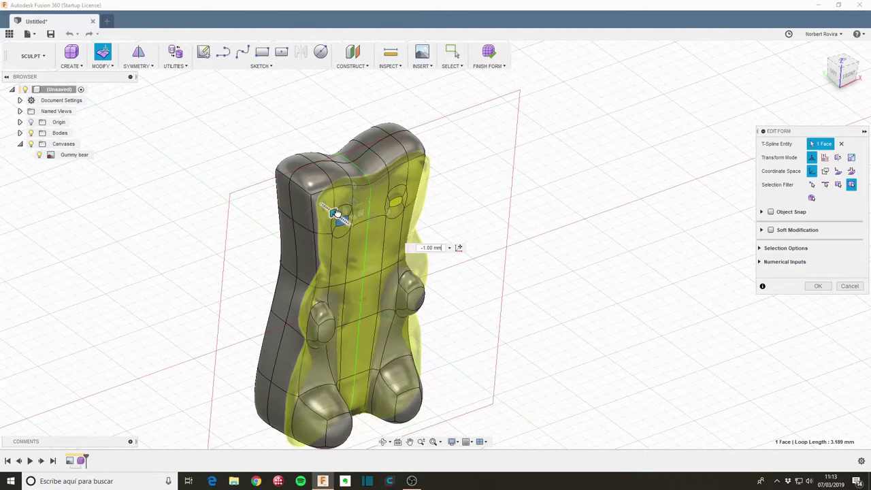
mouse_move(334, 214)
mouse_down()
mouse_move(341, 217)
mouse_move(335, 213)
mouse_up()
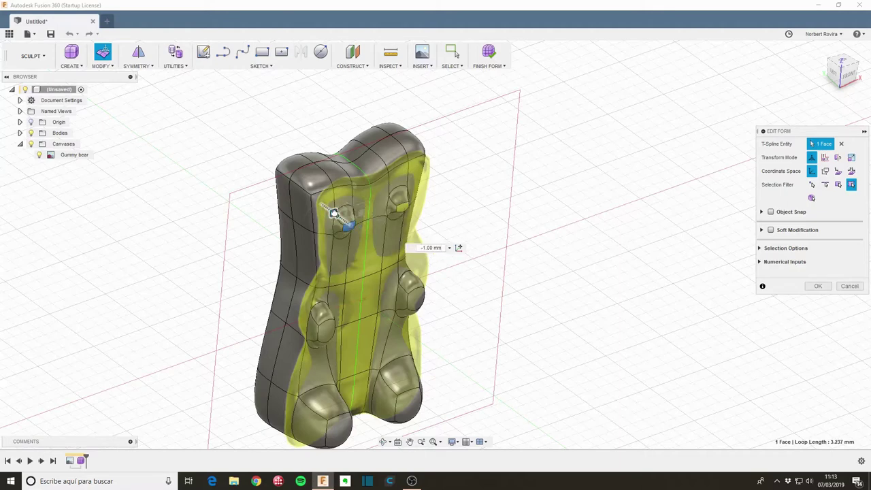
mouse_move(332, 212)
mouse_down()
mouse_move(325, 207)
mouse_move(335, 213)
mouse_up()
scroll(457, 301, up, 3)
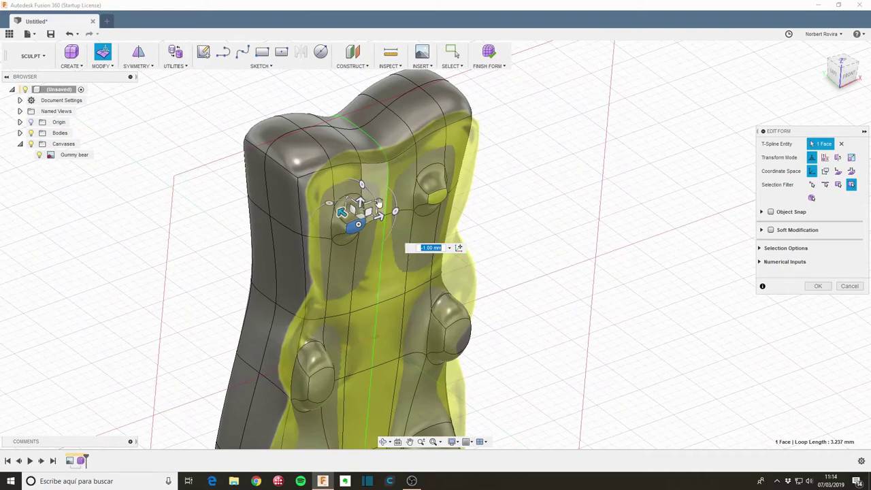
drag(385, 213, 385, 184)
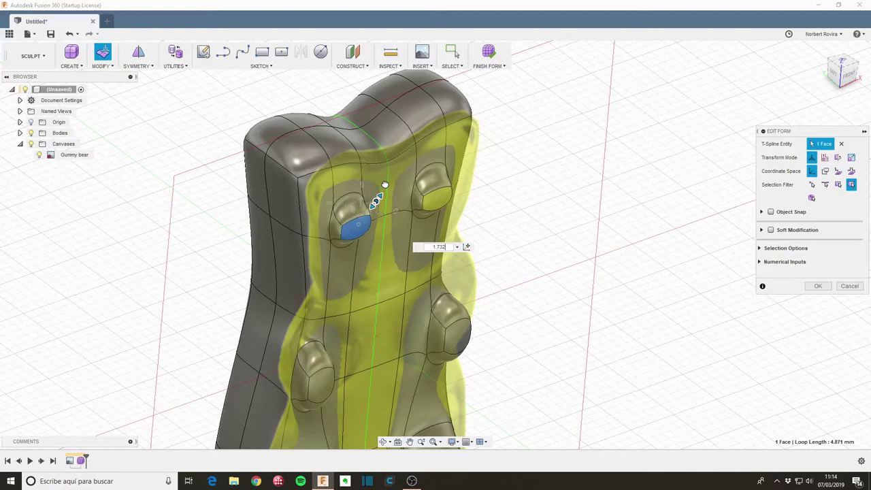
click(557, 287)
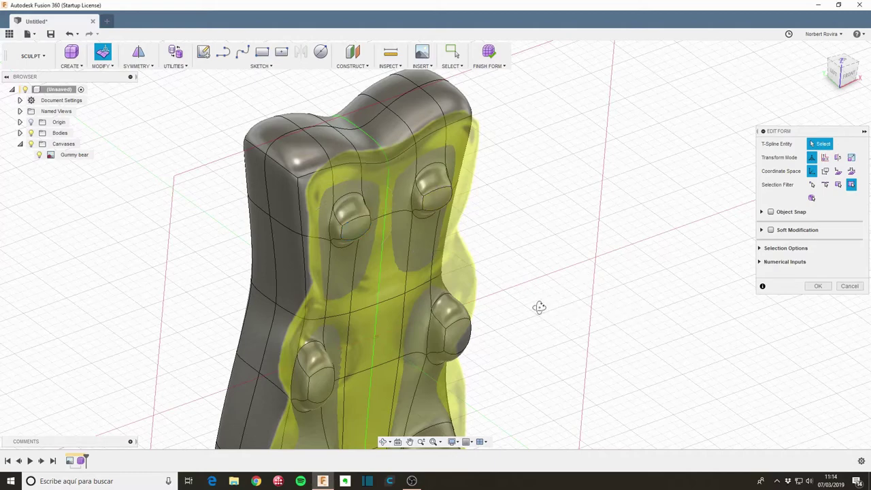
mouse_move(539, 307)
shift+middle_down()
mouse_move(550, 311)
mouse_move(539, 311)
shift+middle_up()
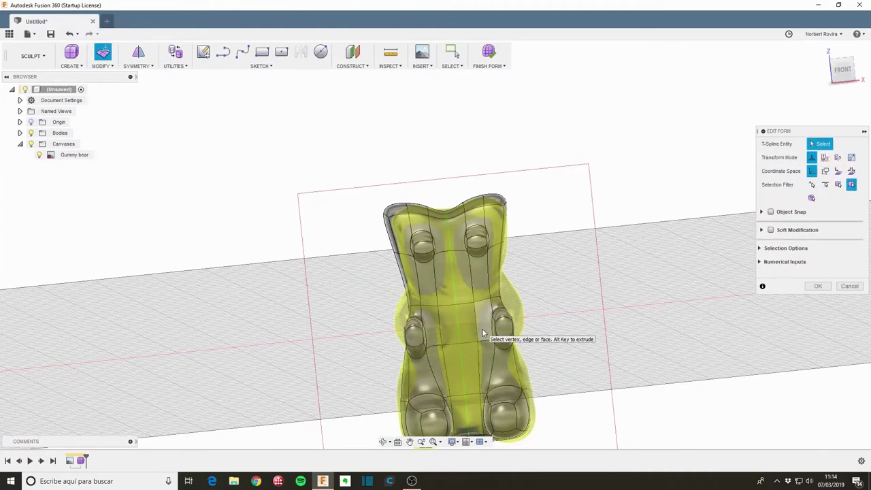
middle_drag(529, 374, 552, 314)
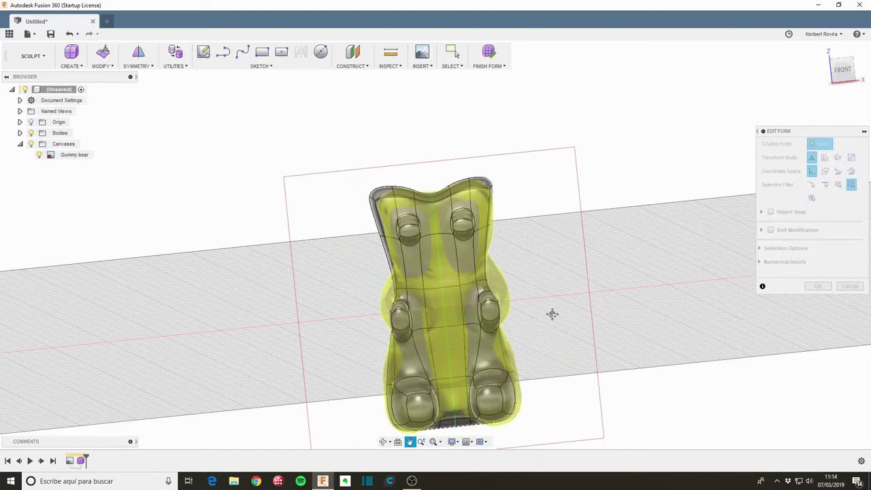
click(39, 155)
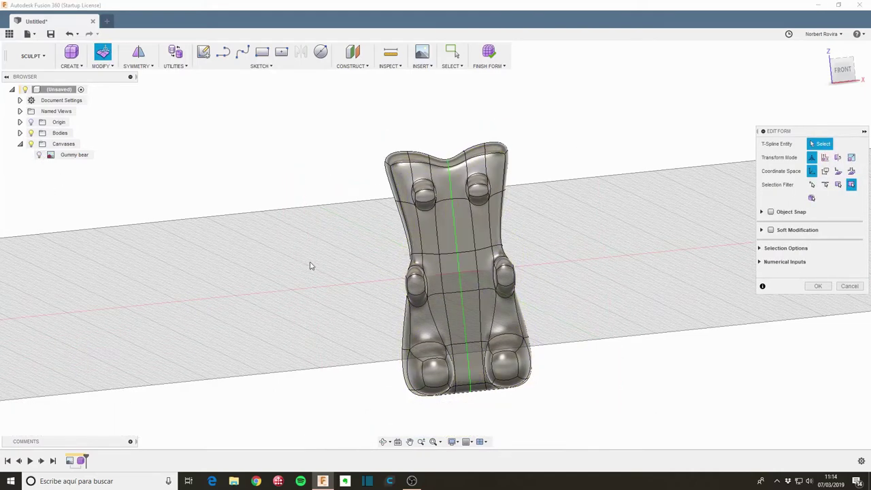
click(38, 156)
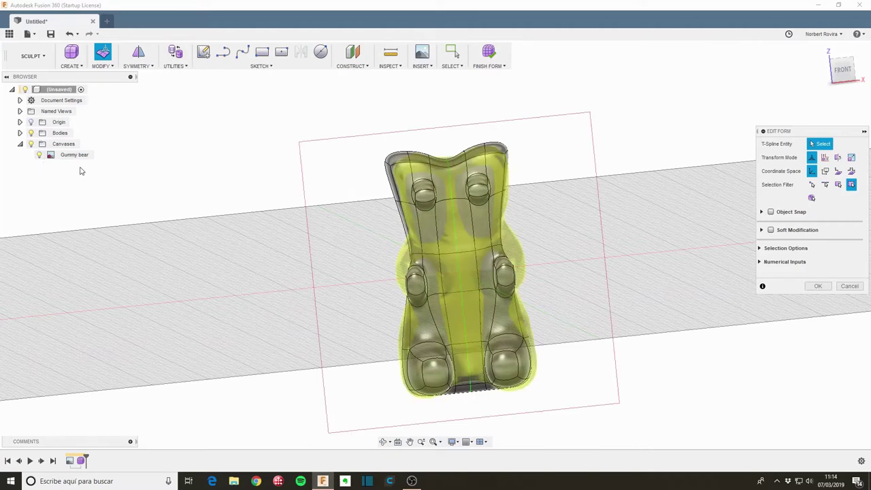
click(31, 134)
click(31, 134)
click(39, 156)
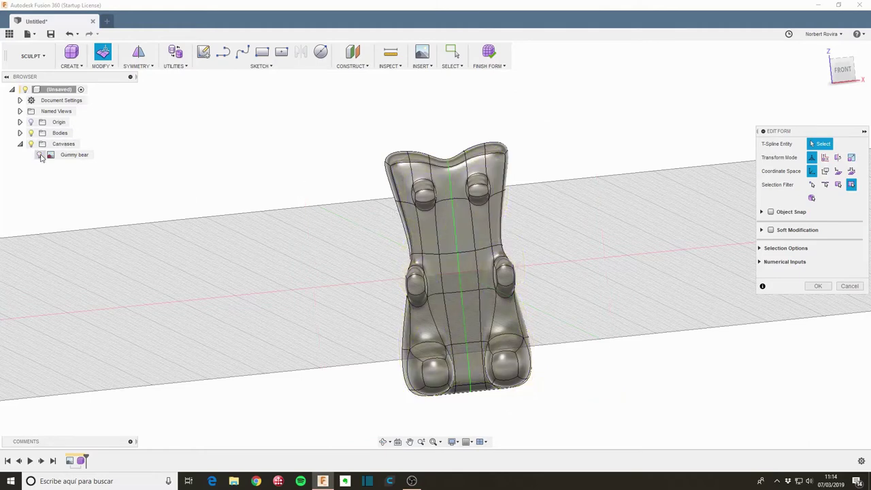
click(39, 155)
click(31, 134)
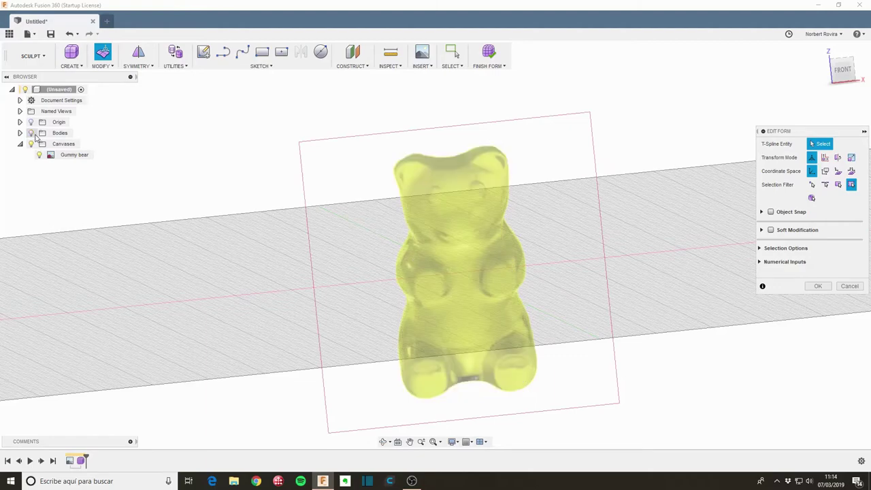
click(31, 134)
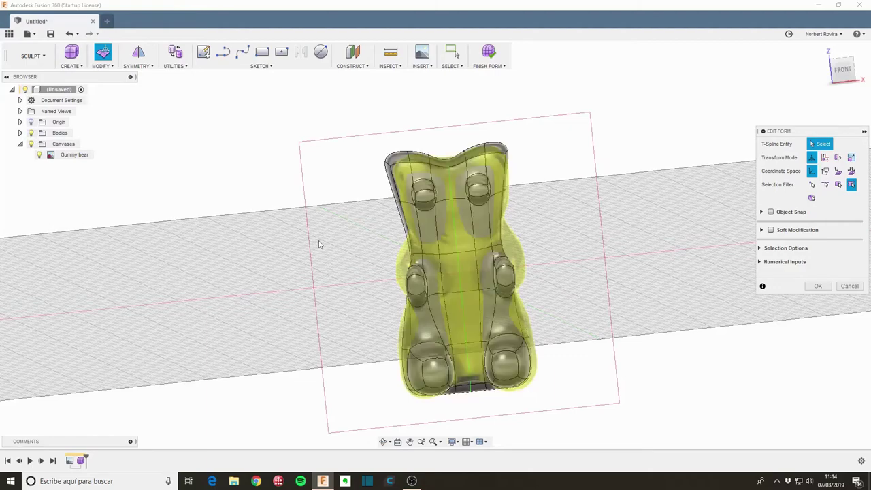
shift+middle_drag(356, 268, 518, 254)
Drag two left side faces of the body about 1 mm left to bulge the waist.
click(383, 268)
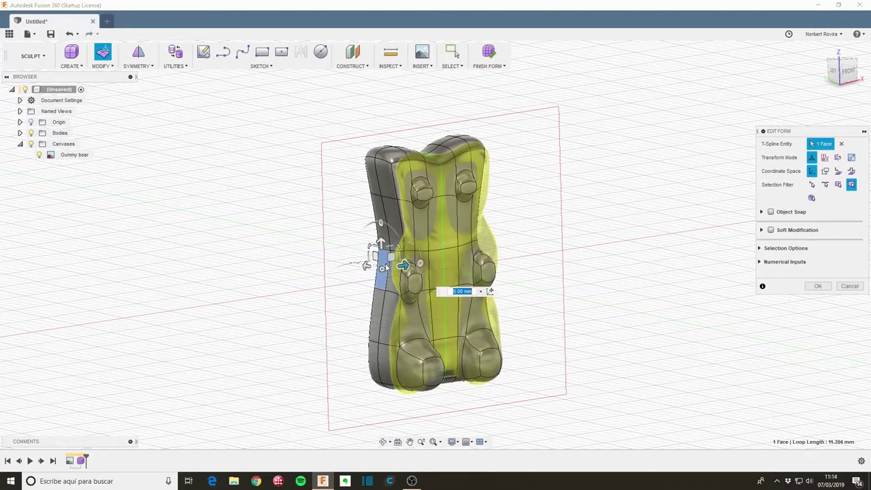
shift+click(394, 271)
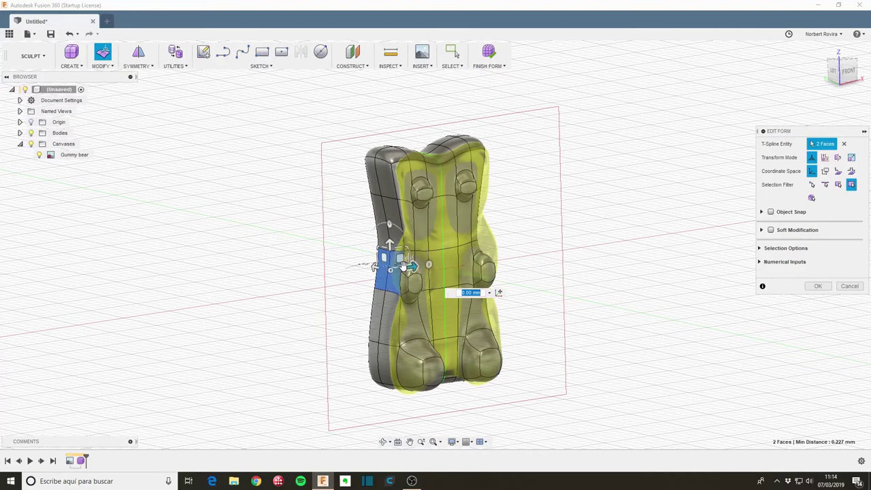
drag(401, 259, 385, 253)
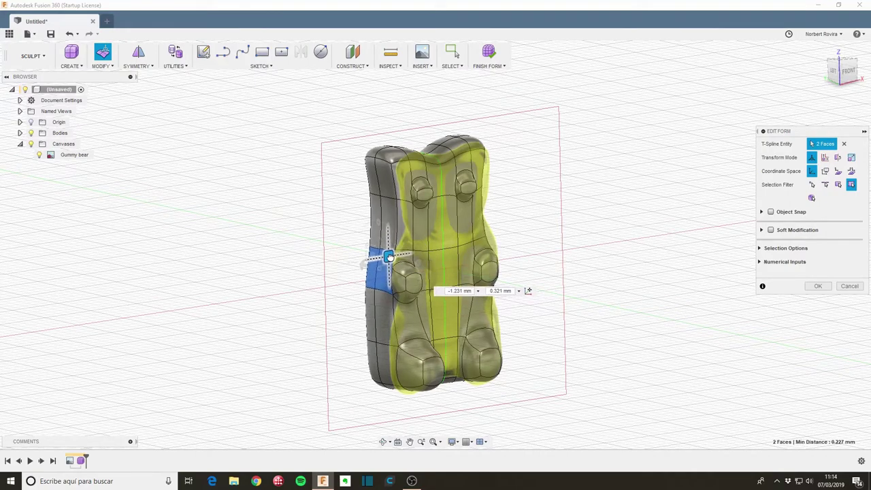
shift+middle_drag(287, 288, 256, 281)
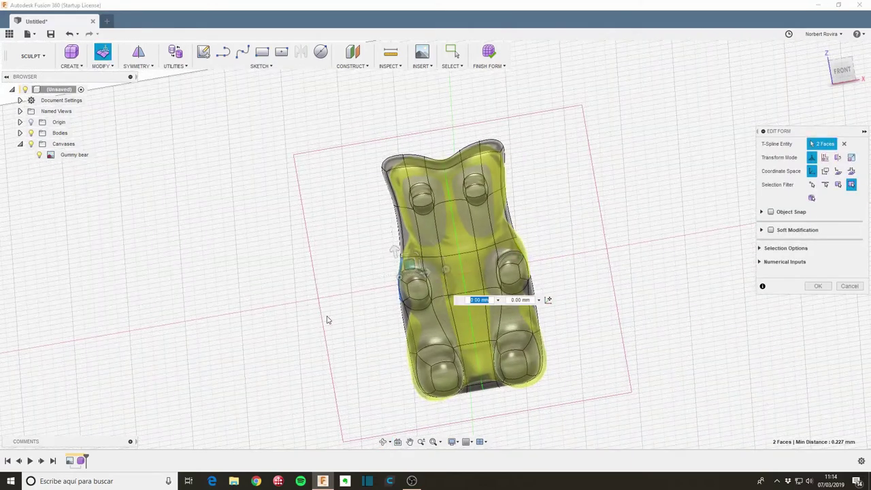
shift+middle_drag(343, 324, 343, 319)
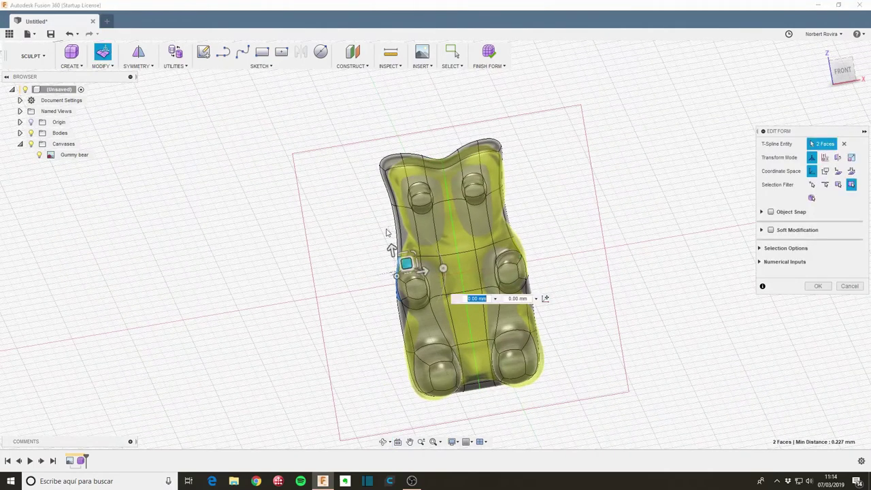
Toggle the body's visibility to compare the shape against the canvas, then view the bear's side.
click(31, 133)
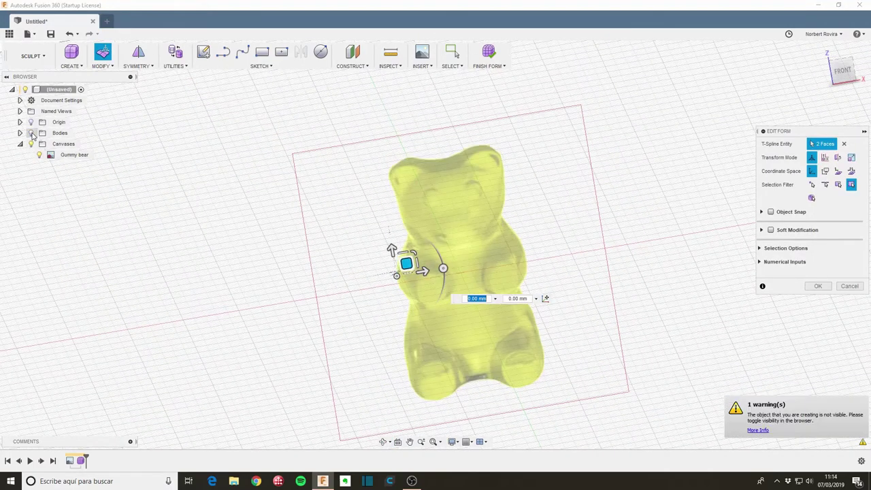
click(31, 133)
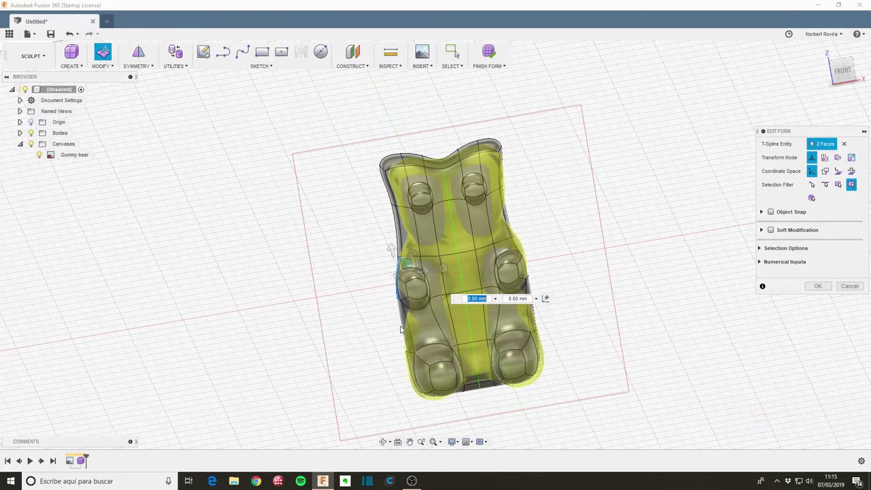
mouse_move(389, 327)
shift+middle_down()
mouse_move(412, 322)
mouse_move(331, 278)
shift+middle_up()
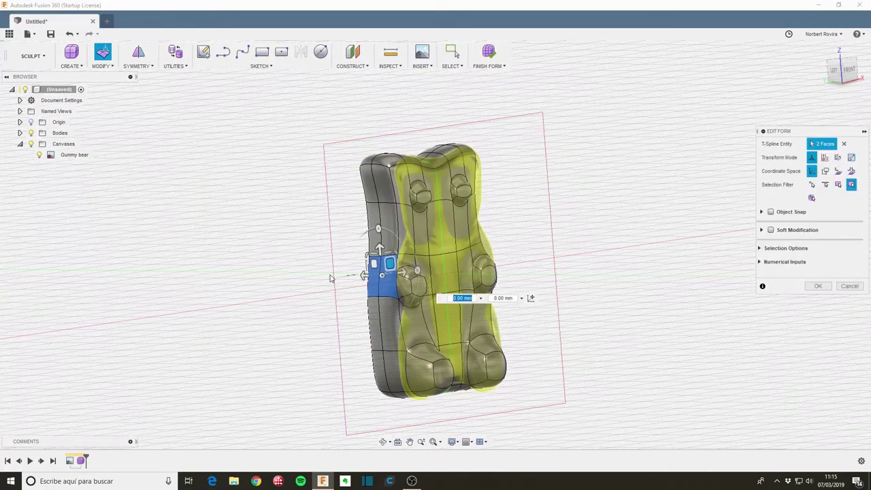
shift+middle_drag(288, 297, 306, 301)
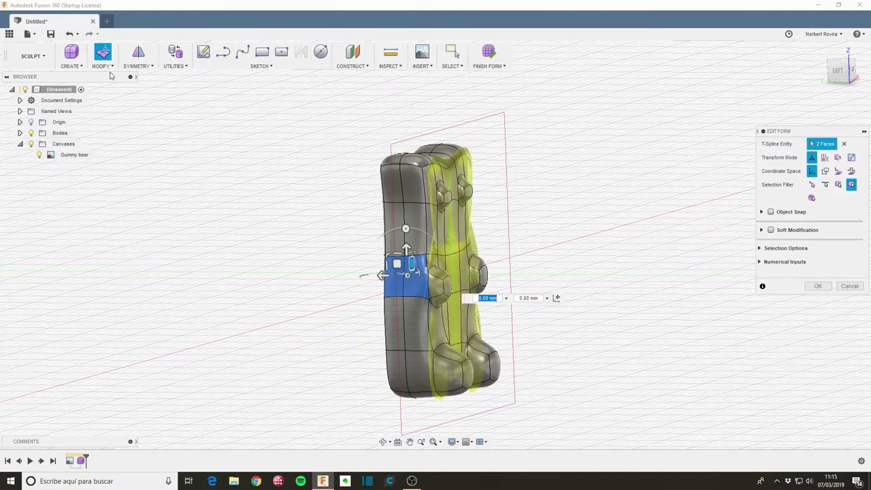
click(89, 68)
Insert a new edge loop at location 0.50 between two edges on the bear's left flank.
click(126, 93)
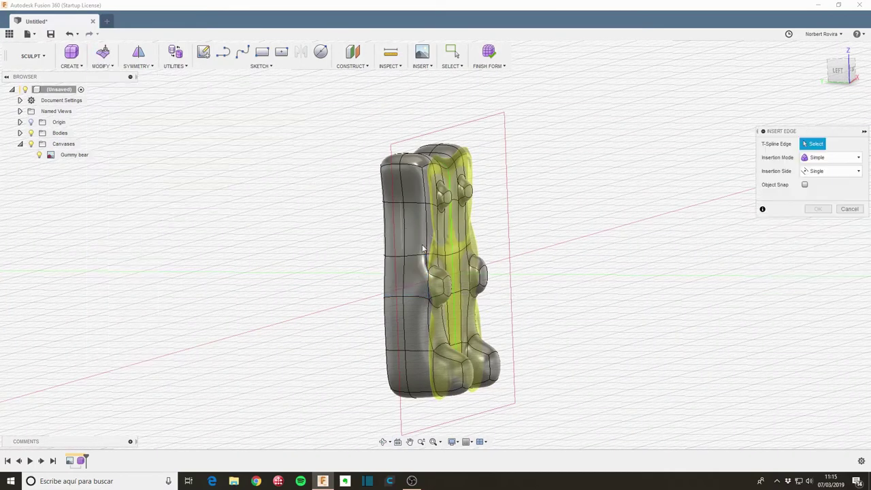
click(409, 299)
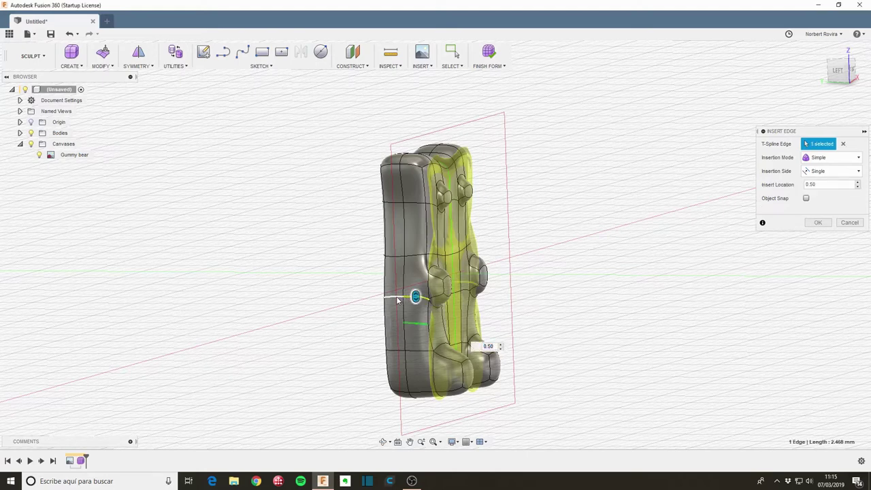
click(398, 300)
click(820, 225)
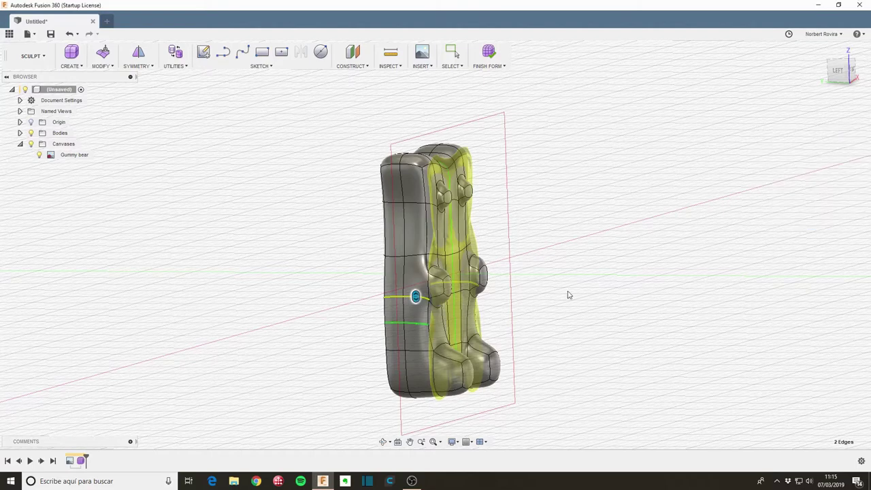
mouse_move(568, 296)
shift+middle_down()
mouse_move(542, 292)
mouse_move(520, 254)
shift+middle_up()
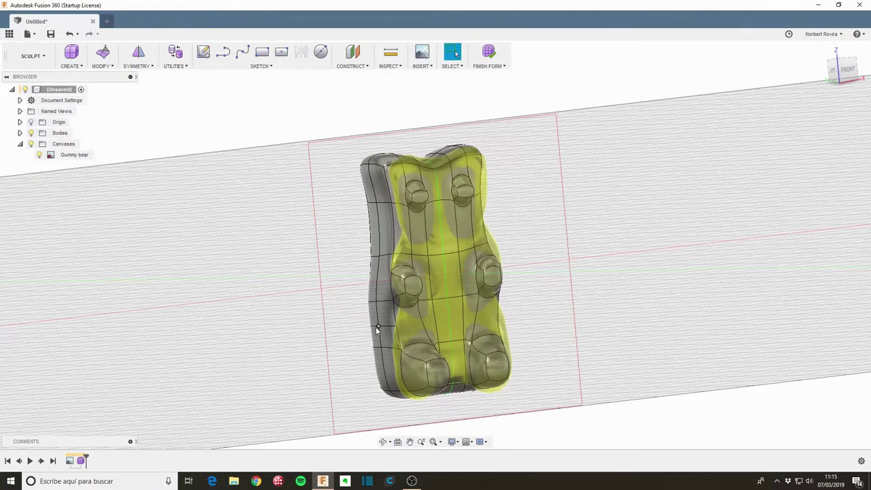
Move the two new flank edges 0.50 mm outward and 0.50 mm upward with Edit Form.
scroll(375, 326, up, 4)
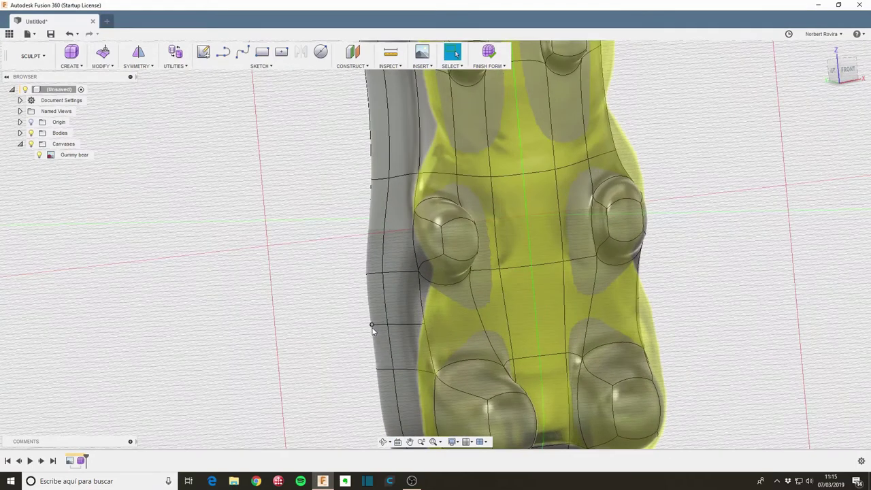
right_click(413, 326)
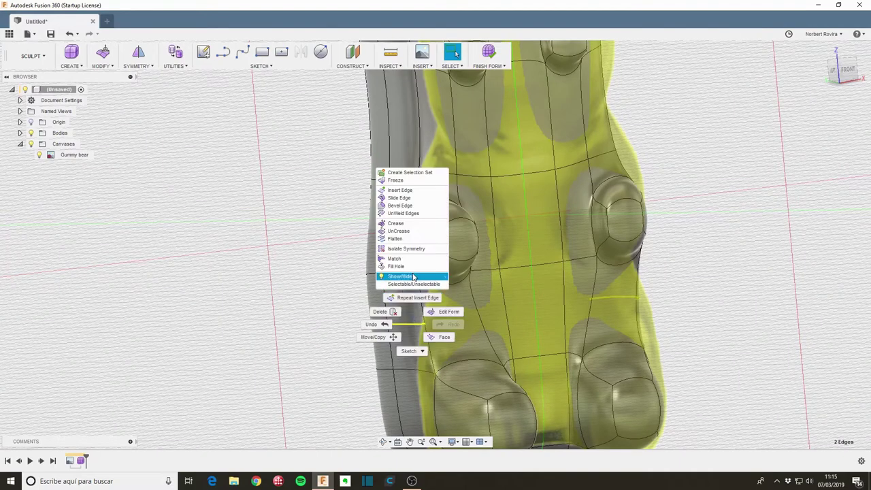
click(446, 312)
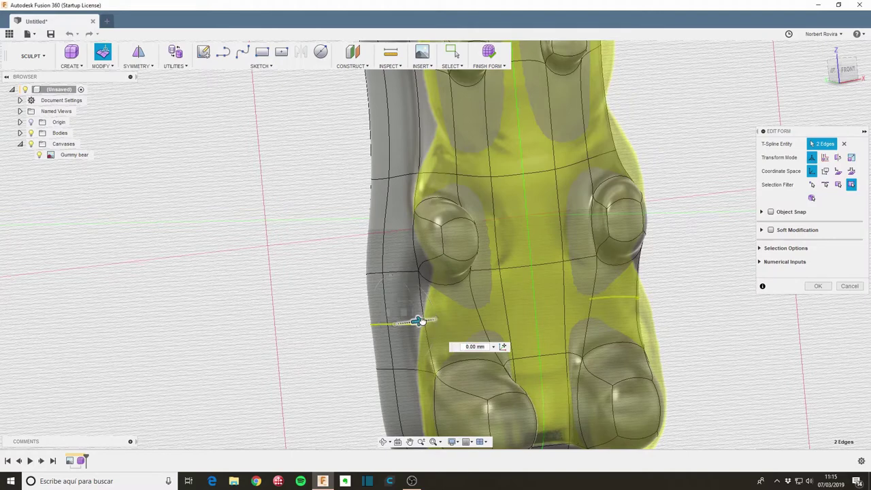
drag(419, 321, 427, 320)
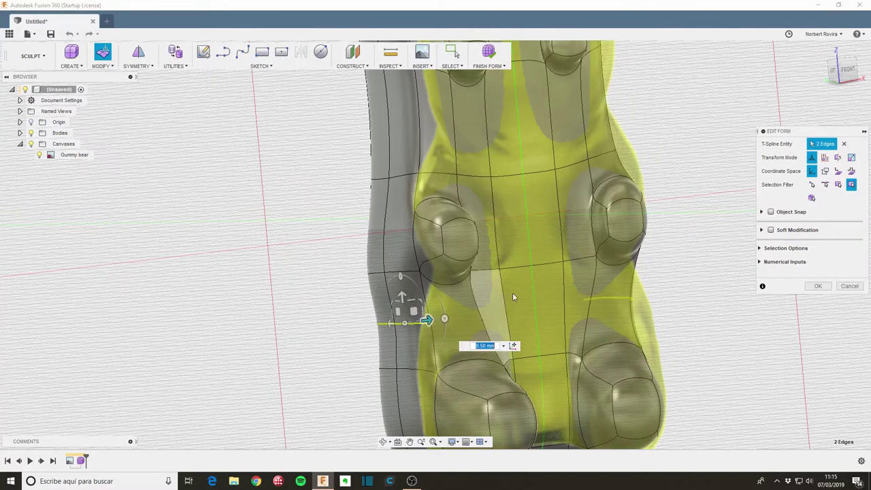
shift+middle_drag(428, 320, 503, 294)
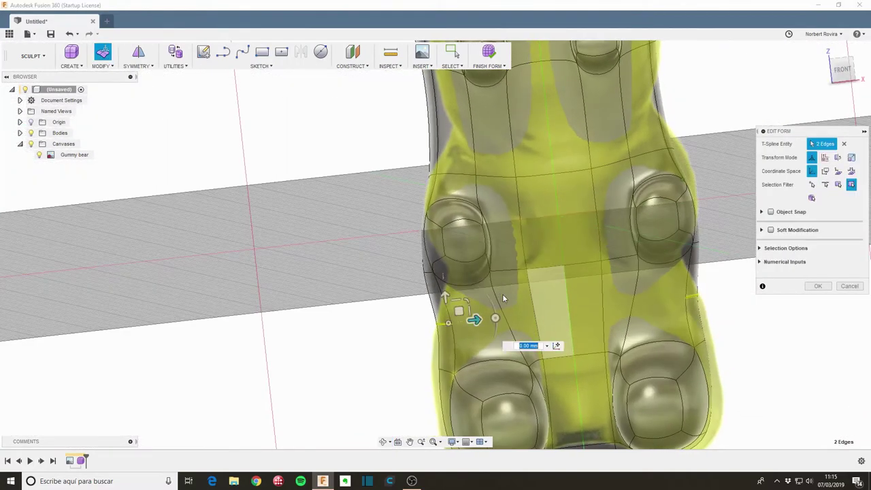
mouse_move(484, 263)
middle_down()
mouse_move(460, 161)
mouse_move(463, 204)
middle_up()
drag(405, 225, 402, 201)
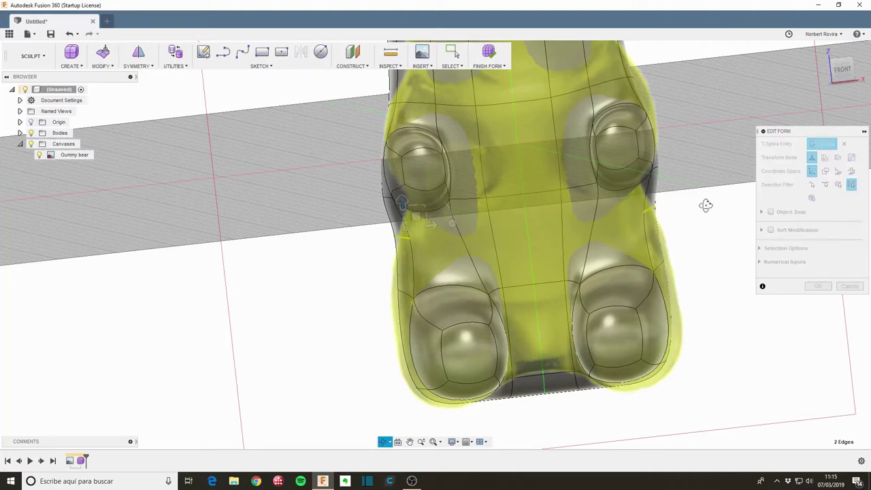
mouse_move(706, 202)
shift+middle_down()
mouse_move(641, 211)
mouse_move(489, 143)
mouse_move(494, 176)
mouse_move(472, 202)
shift+middle_up()
scroll(489, 143, down, 5)
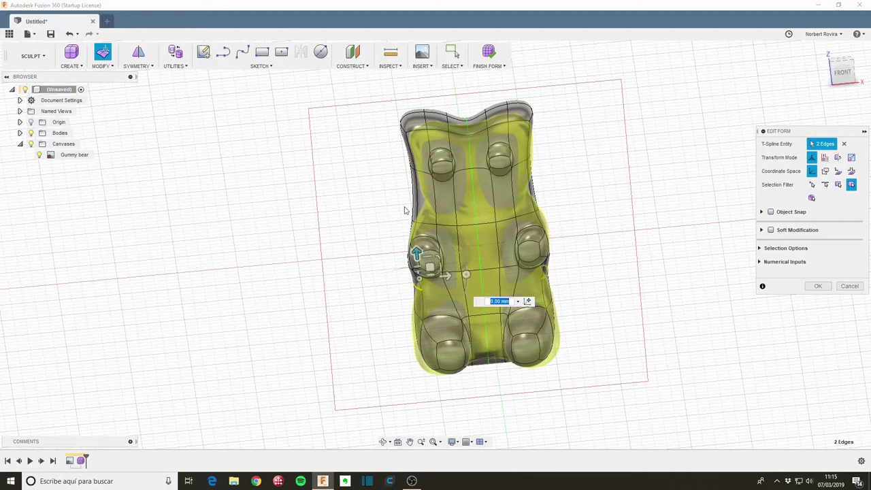
click(382, 173)
shift+middle_drag(381, 175, 541, 243)
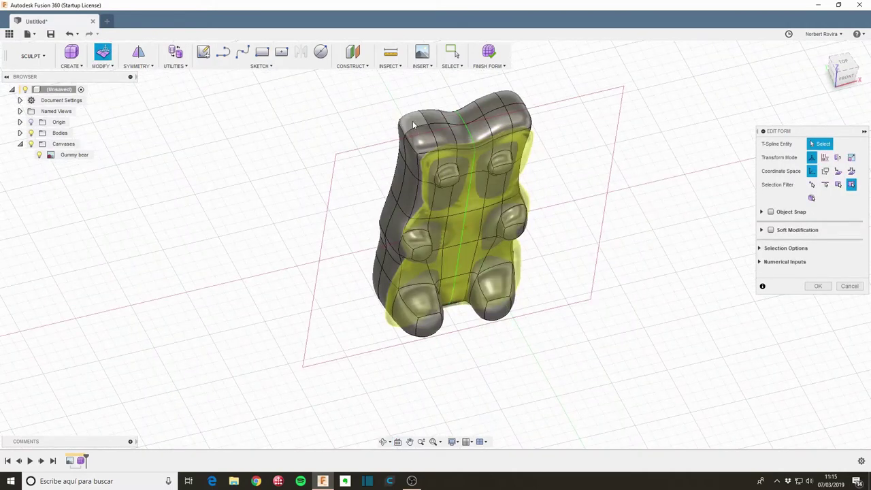
Select four faces at the top of the head and push them down.
click(413, 125)
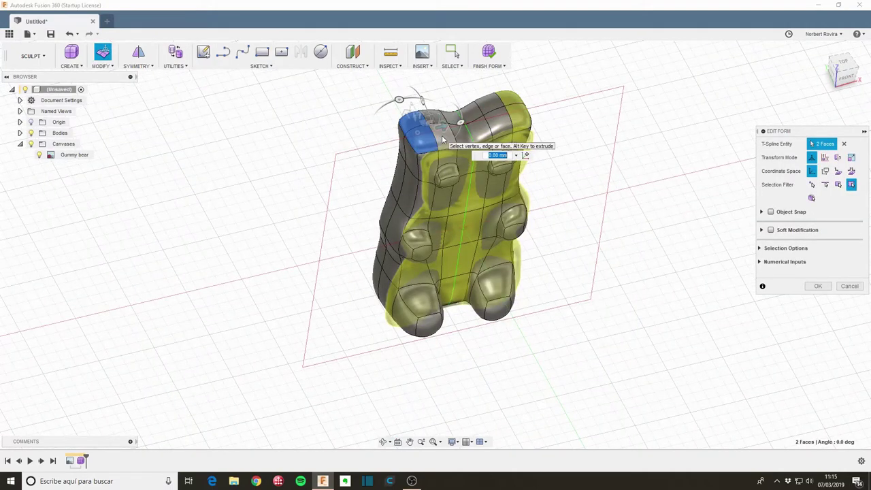
shift+click(443, 140)
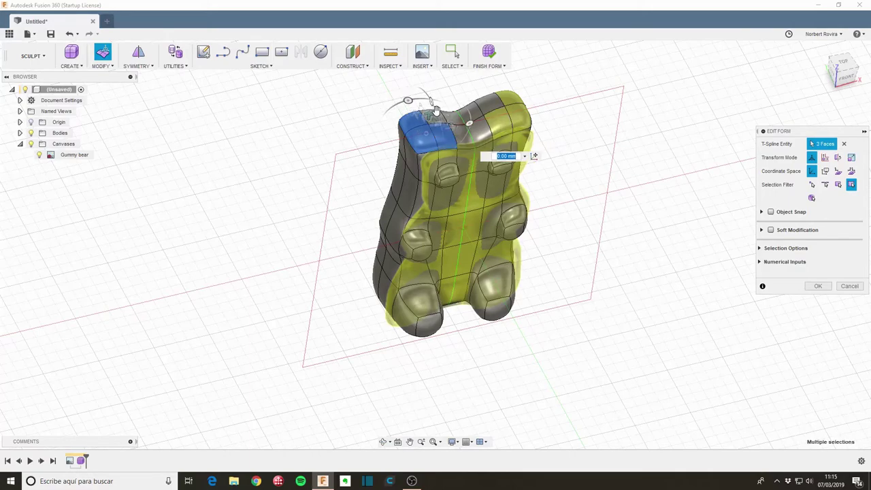
scroll(438, 117, up, 3)
scroll(437, 116, up, 2)
shift+click(416, 128)
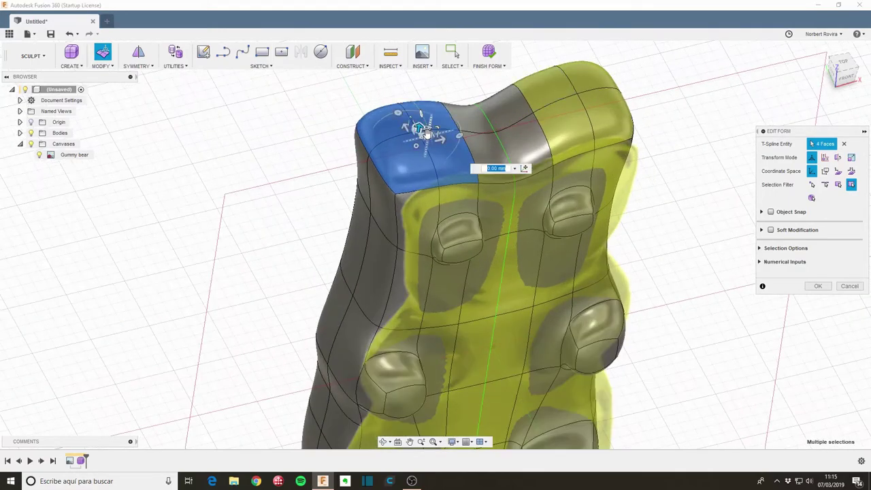
drag(419, 126, 416, 139)
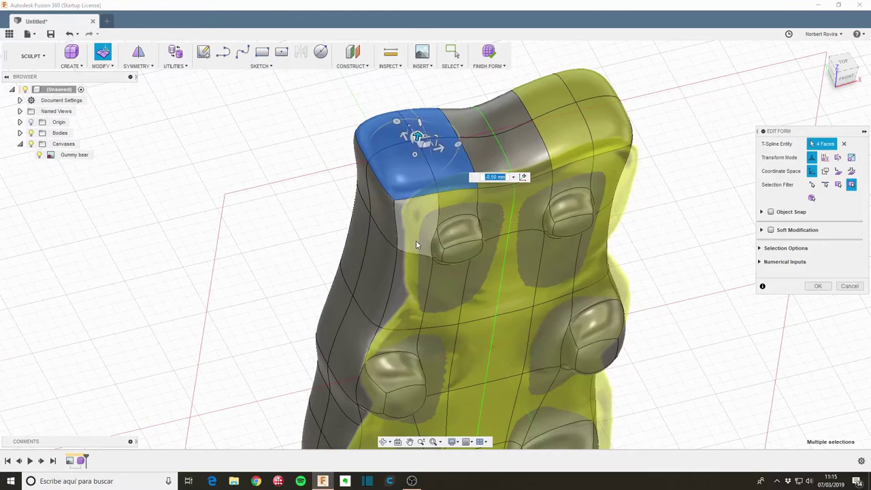
In Front view, shift the top faces about 0.215 mm and 0.251 mm to fit the canvas outline.
mouse_move(373, 233)
shift+middle_down()
mouse_move(352, 181)
mouse_move(352, 214)
mouse_move(381, 204)
shift+middle_up()
click(841, 70)
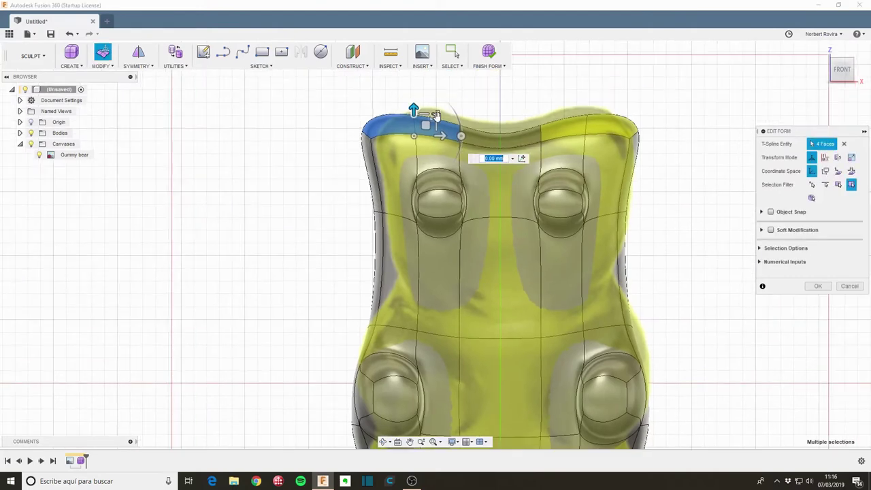
drag(426, 121, 431, 120)
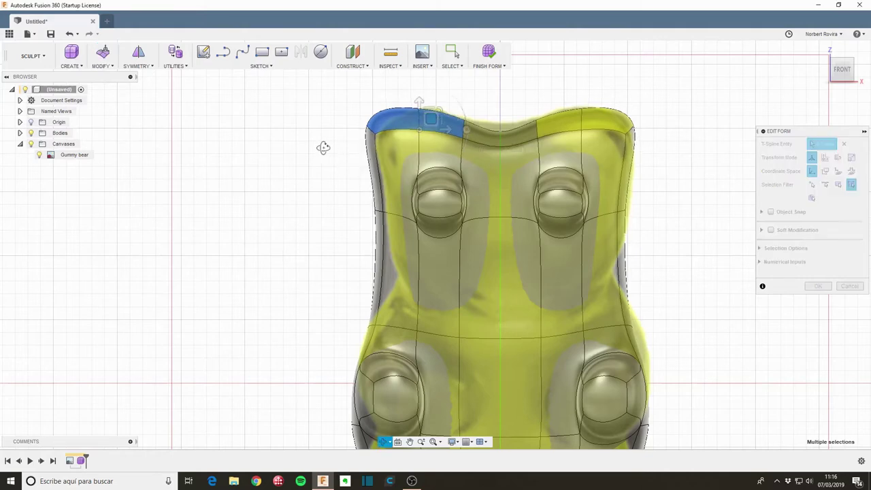
shift+middle_drag(323, 146, 305, 132)
click(310, 128)
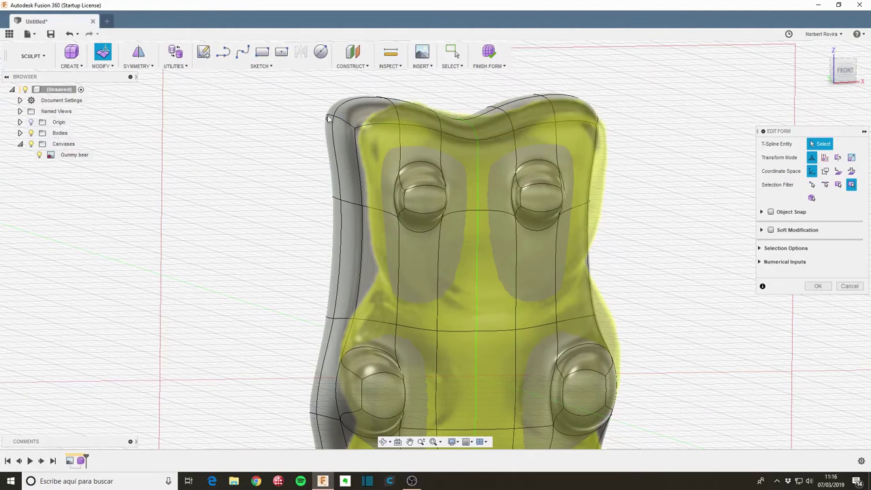
Shift the two top-left corner edges about 0.365 mm and -0.282 mm to round the head corner.
click(329, 117)
click(330, 115)
click(331, 113)
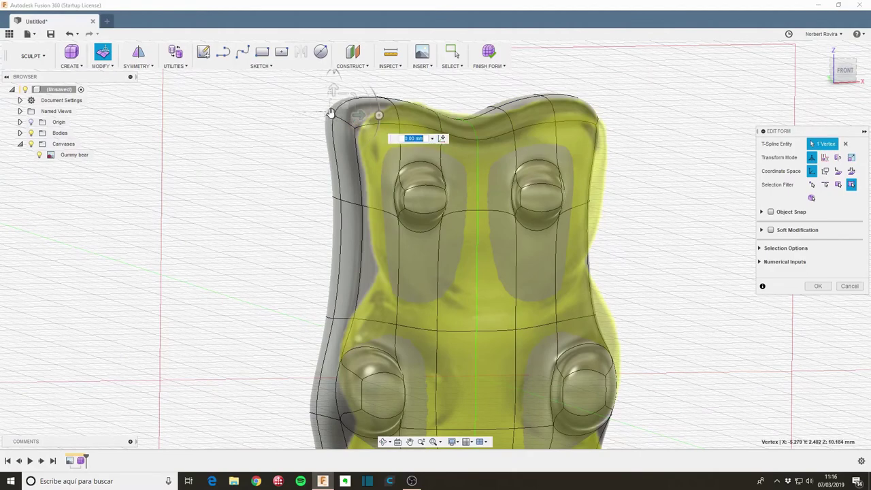
click(306, 117)
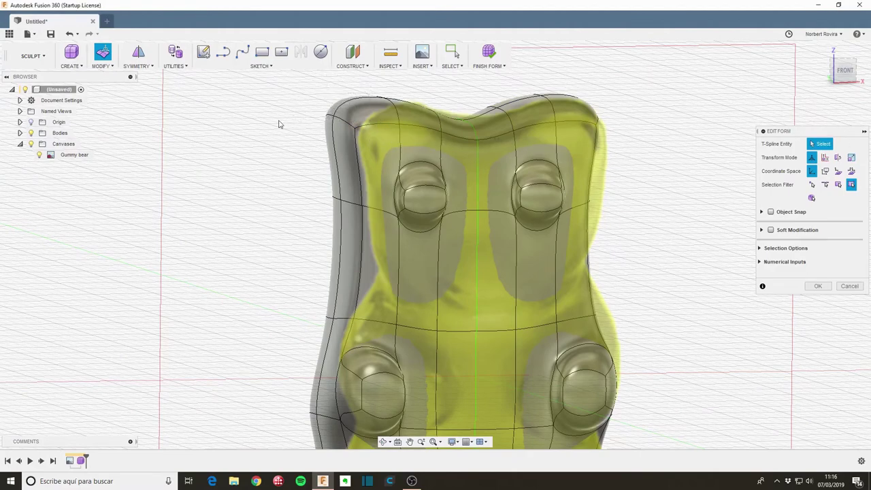
scroll(279, 124, up, 3)
click(390, 118)
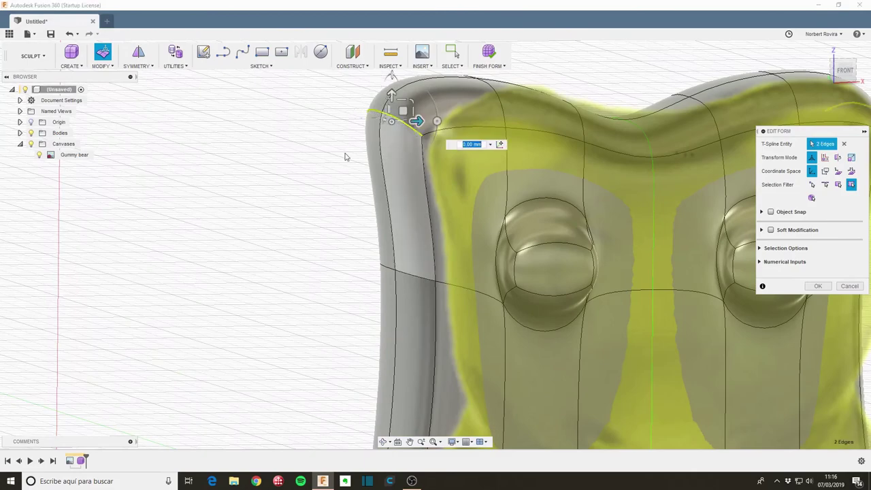
scroll(346, 156, down, 3)
shift+click(405, 157)
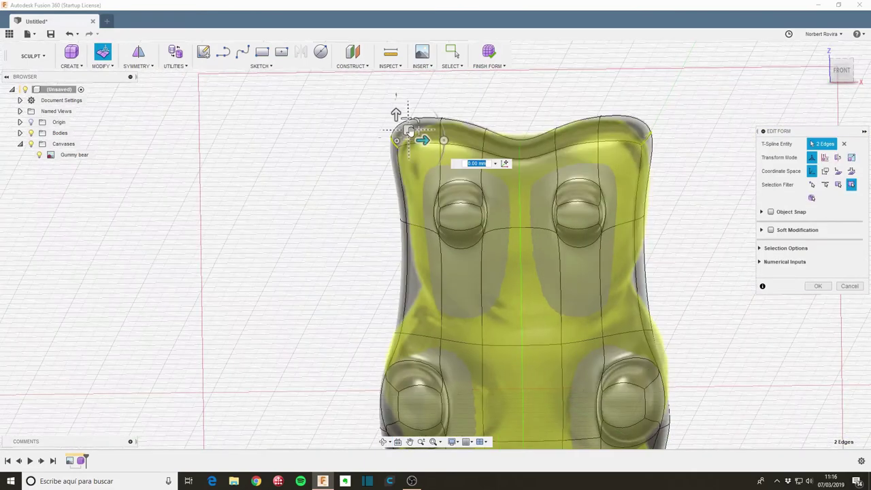
drag(408, 130, 418, 139)
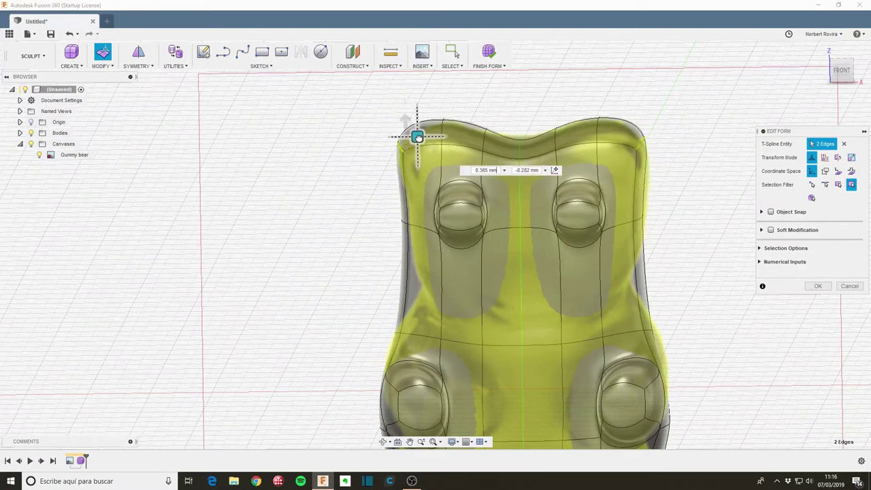
click(350, 232)
shift+middle_drag(350, 231, 384, 225)
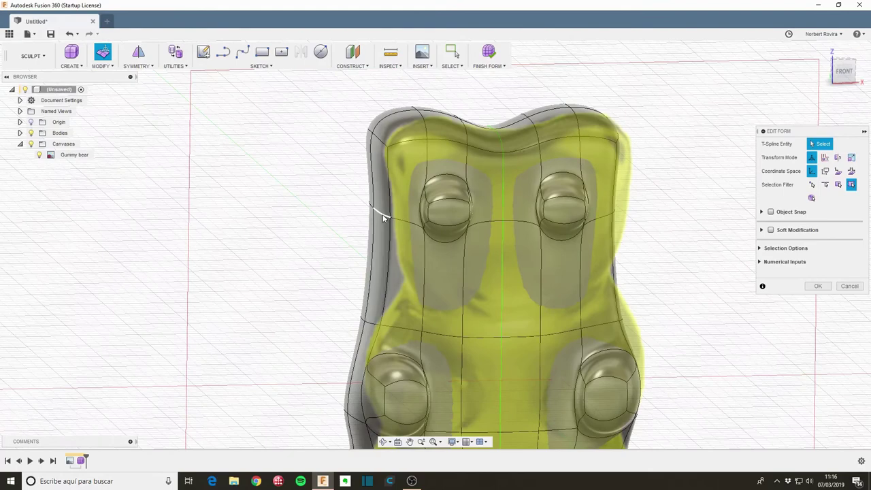
Drag the two side edges below the head inward, then orbit to check the narrowed waist.
click(381, 211)
mouse_move(321, 220)
shift+middle_down()
mouse_move(329, 223)
mouse_move(299, 225)
mouse_move(306, 230)
shift+middle_up()
shift+click(353, 202)
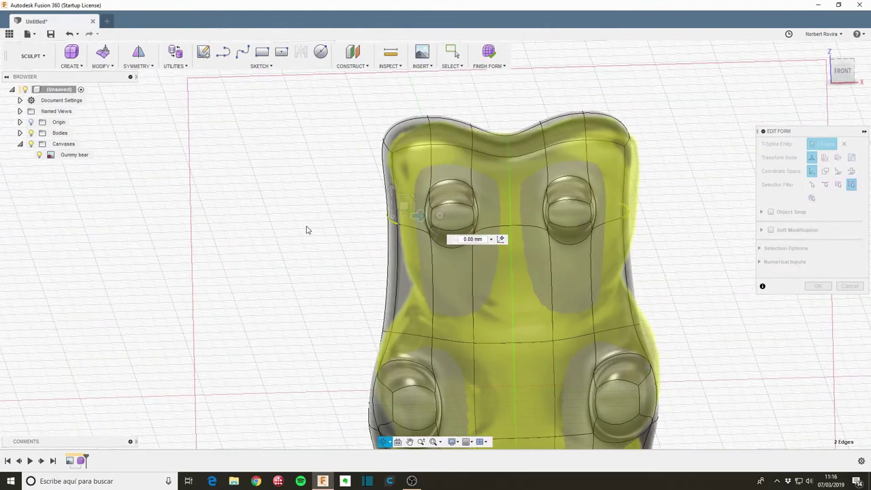
mouse_move(404, 202)
mouse_down()
mouse_move(424, 265)
mouse_move(420, 257)
mouse_up()
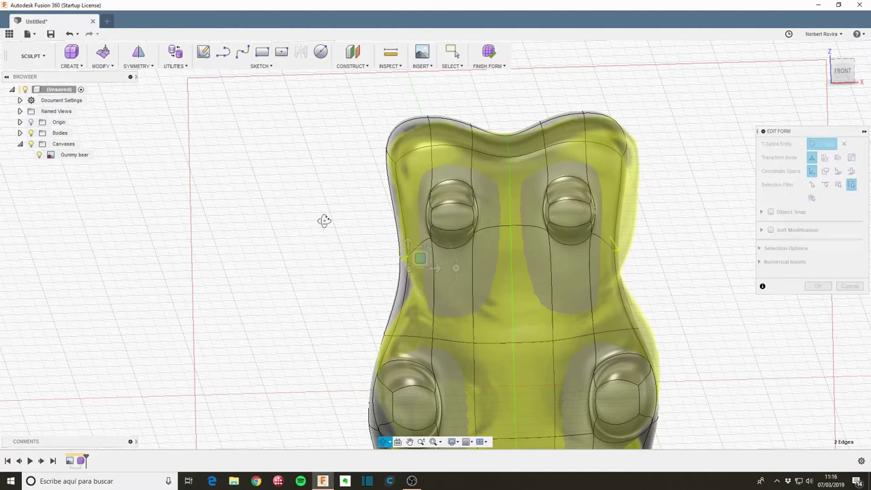
shift+middle_drag(323, 220, 477, 272)
mouse_move(359, 230)
shift+middle_down()
mouse_move(331, 233)
mouse_move(512, 272)
shift+middle_up()
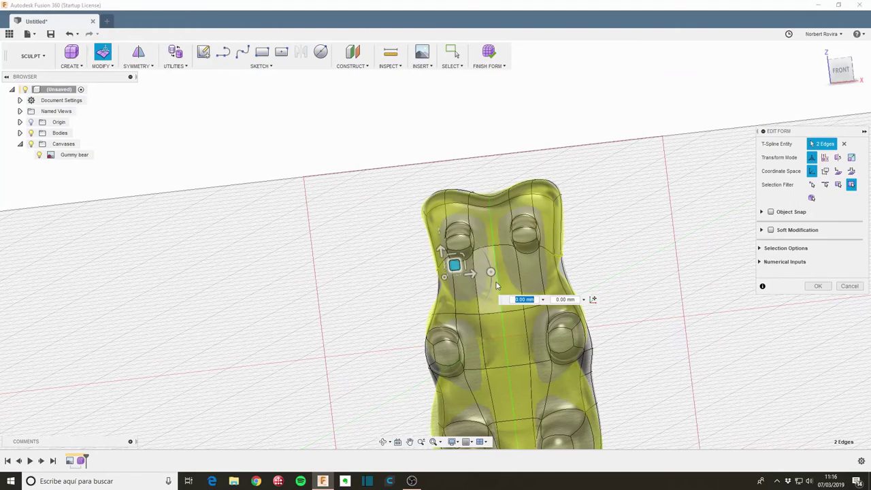
shift+middle_drag(470, 335, 454, 275)
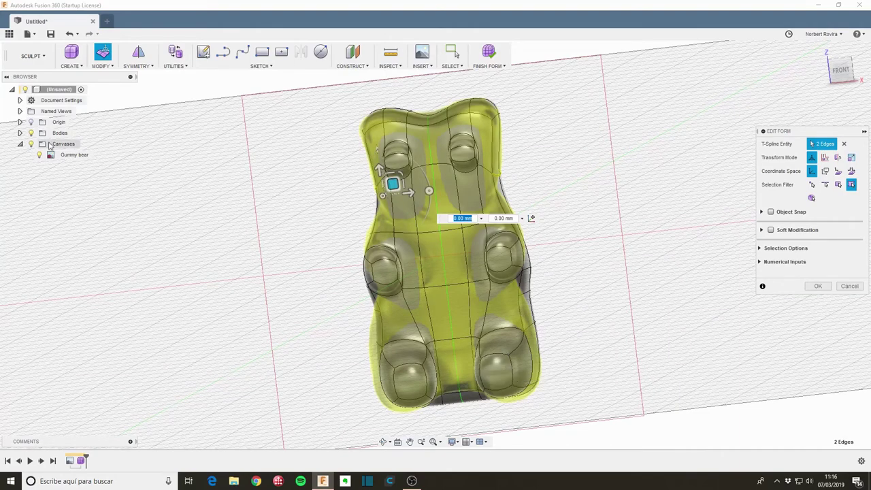
Compare the body with the canvas, then push the lower-right foot face outward 1 mm.
click(31, 134)
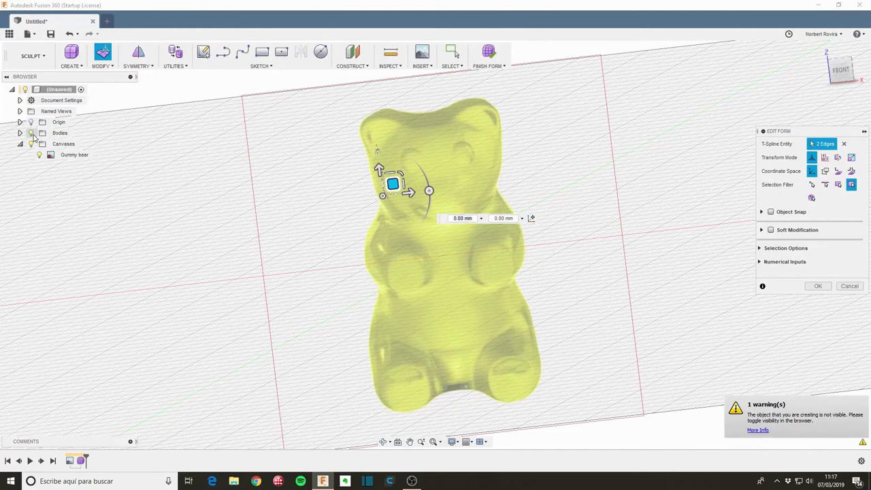
click(30, 134)
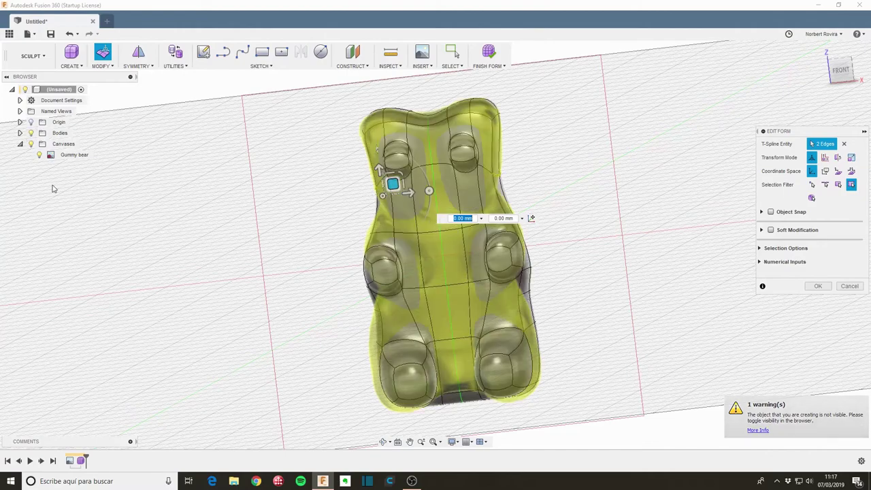
click(613, 346)
click(500, 371)
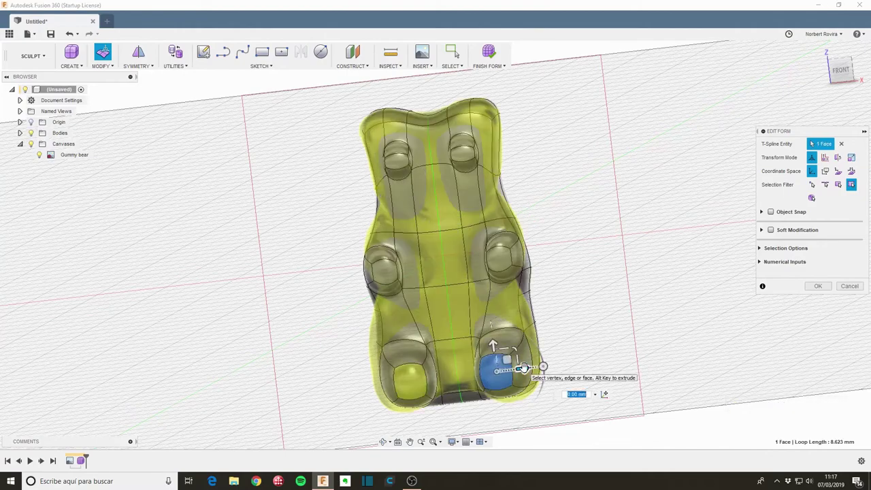
drag(523, 368, 537, 368)
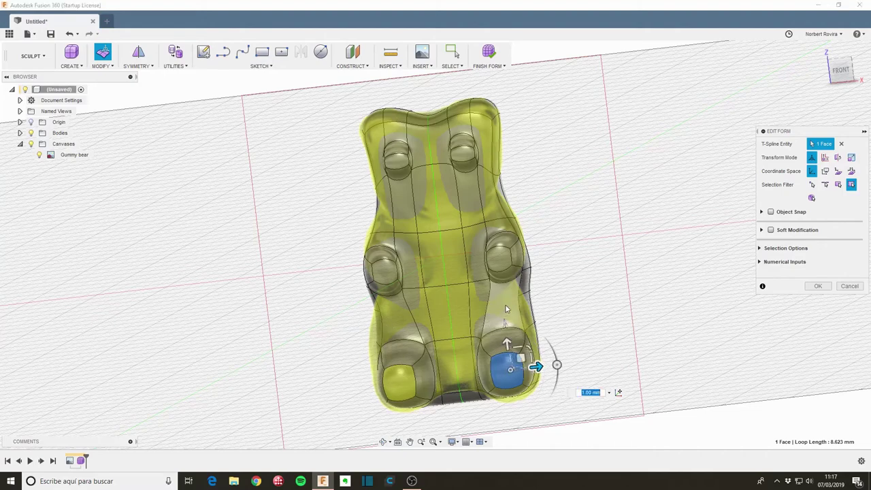
Toggle the body's visibility and orbit to check the foot against the canvas image.
click(30, 134)
click(31, 134)
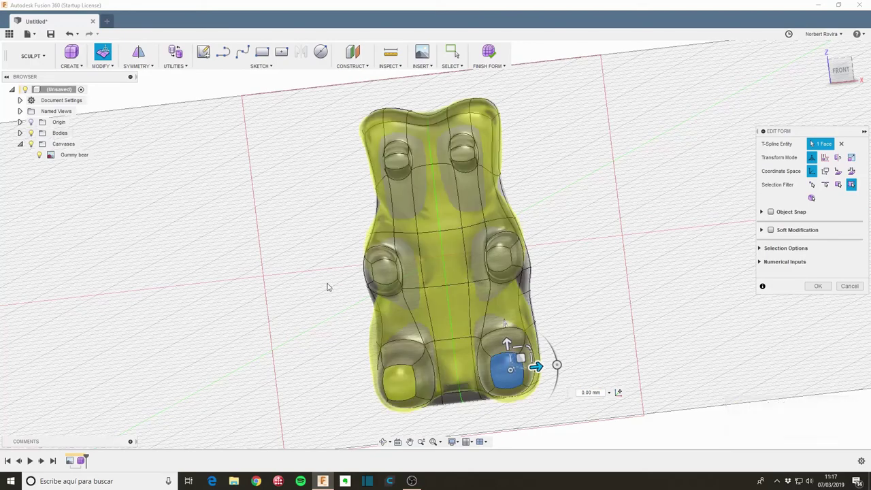
mouse_move(326, 287)
shift+middle_down()
mouse_move(296, 282)
mouse_move(315, 295)
shift+middle_up()
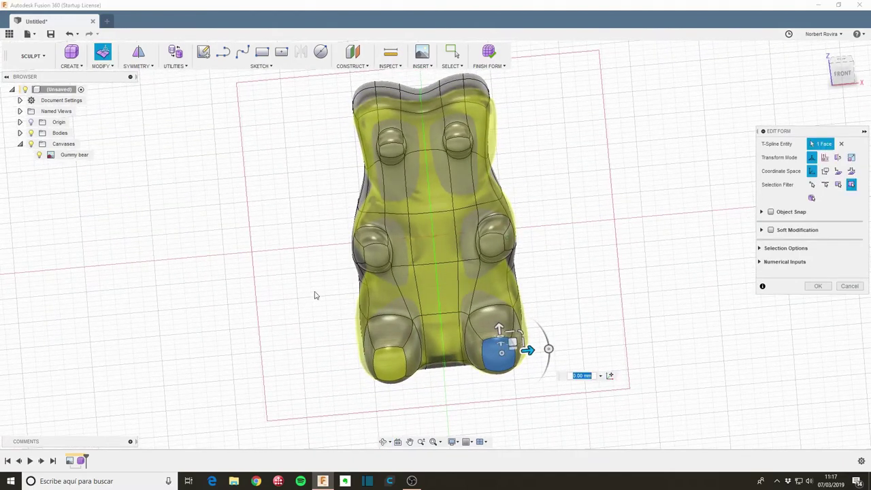
click(31, 133)
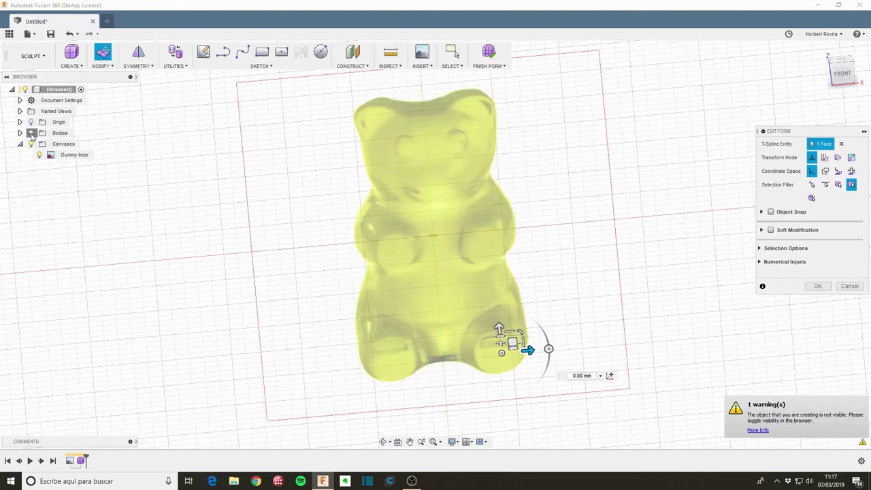
click(30, 133)
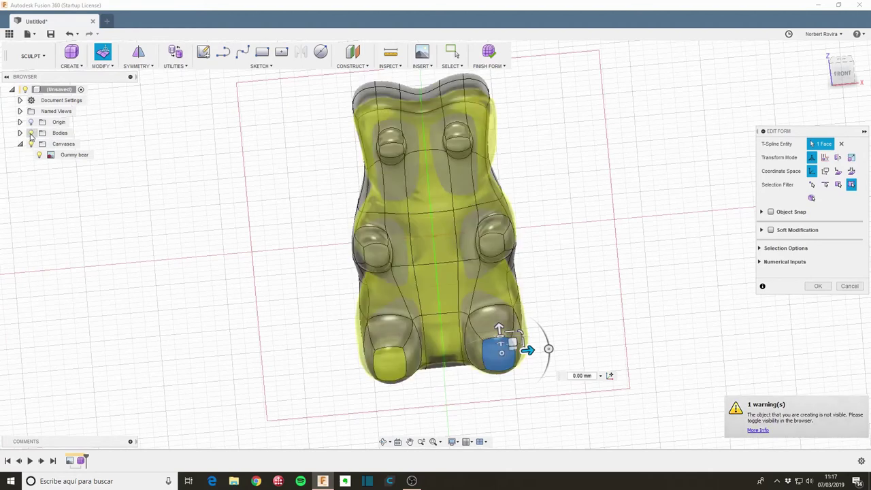
Nudge the left eye face slightly upward from the front view.
click(392, 152)
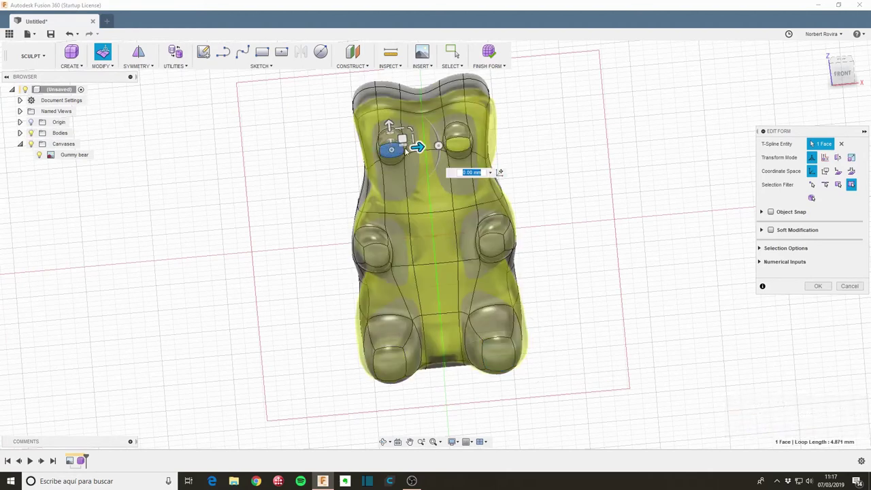
drag(403, 141, 403, 137)
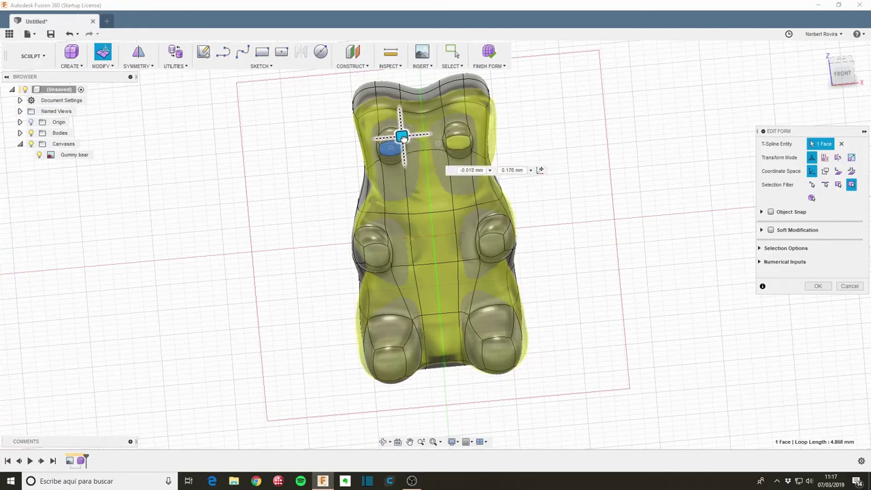
scroll(402, 139, up, 2)
scroll(429, 129, up, 1)
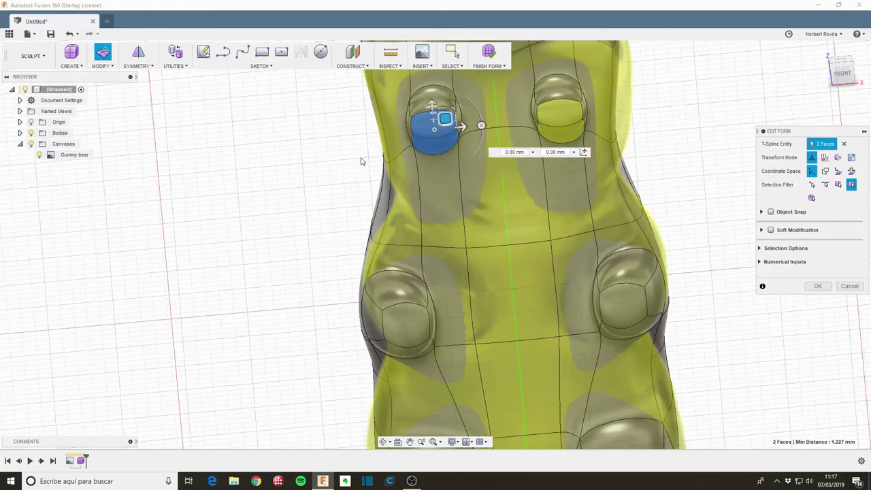
From a left-side view, move the eye face slightly to refine its bump.
click(290, 196)
shift+middle_drag(290, 195, 345, 165)
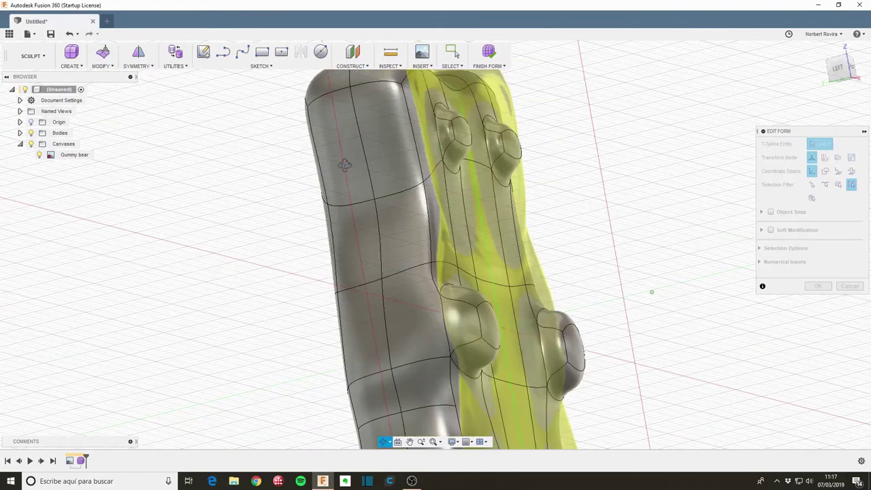
click(462, 127)
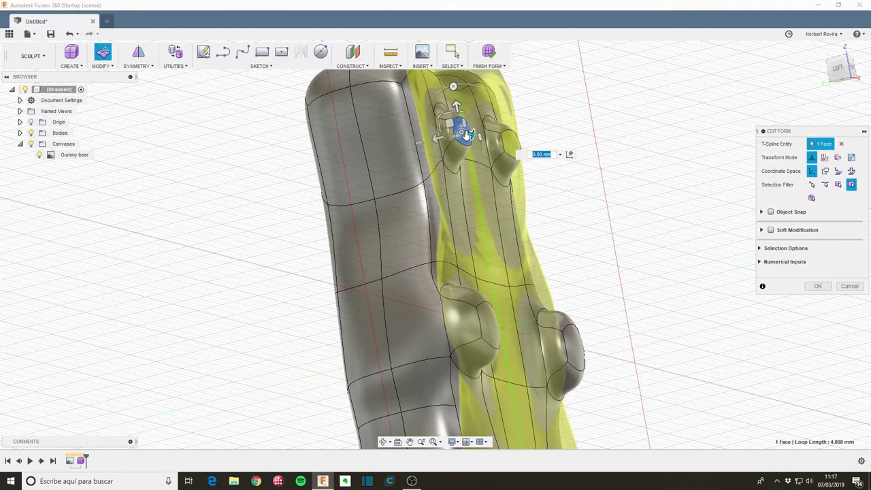
drag(449, 123, 442, 127)
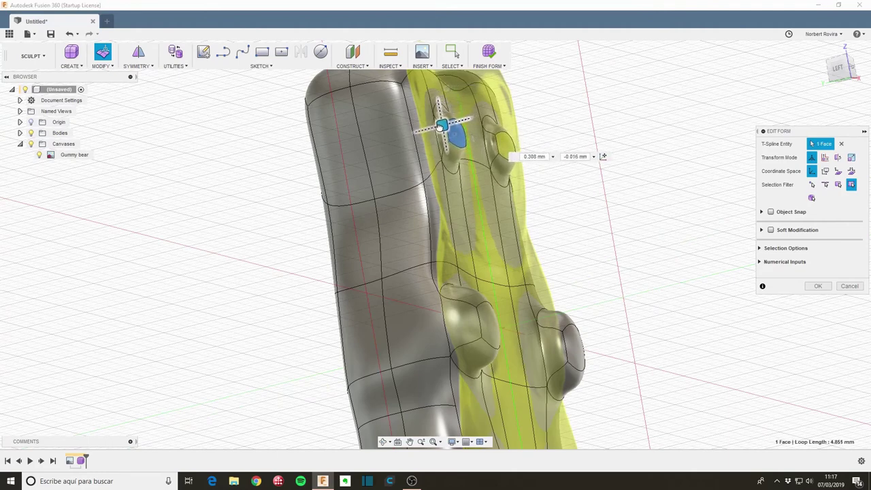
Accept the form edits with OK and recentre the bear in the view.
mouse_move(441, 126)
shift+middle_down()
mouse_move(553, 212)
mouse_move(494, 142)
shift+middle_up()
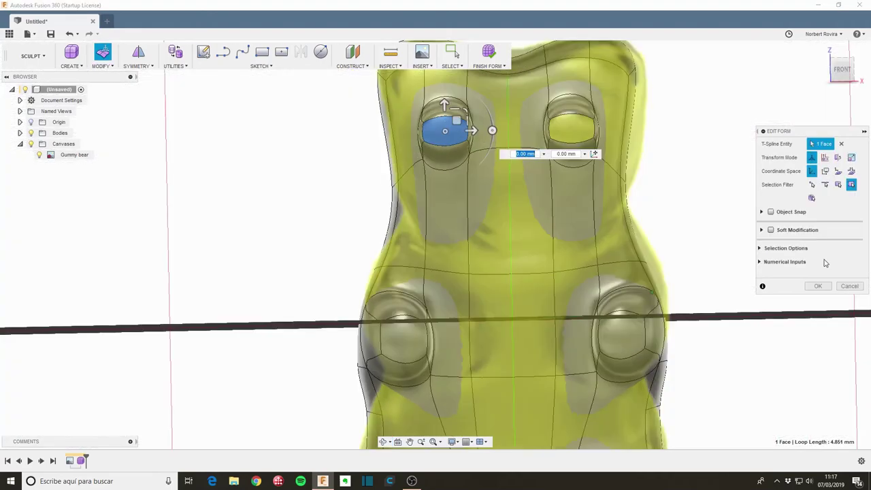
click(818, 286)
scroll(735, 231, down, 2)
scroll(647, 190, down, 2)
drag(596, 169, 392, 138)
key(Escape)
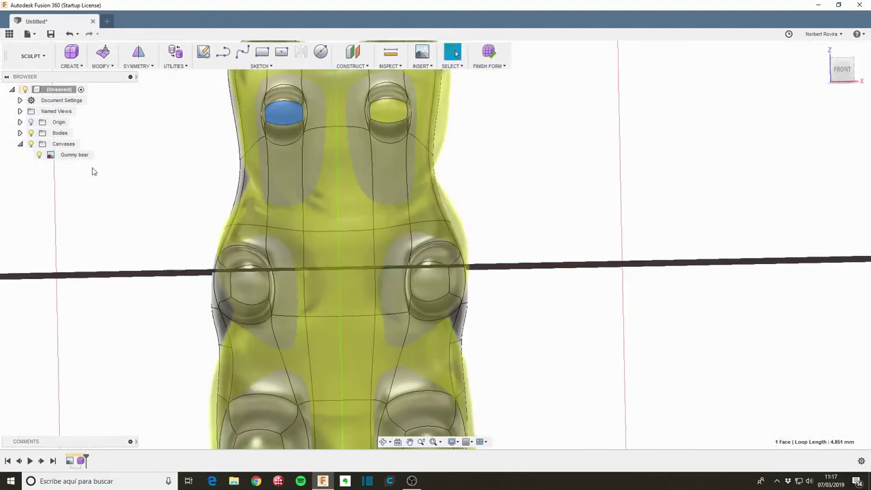